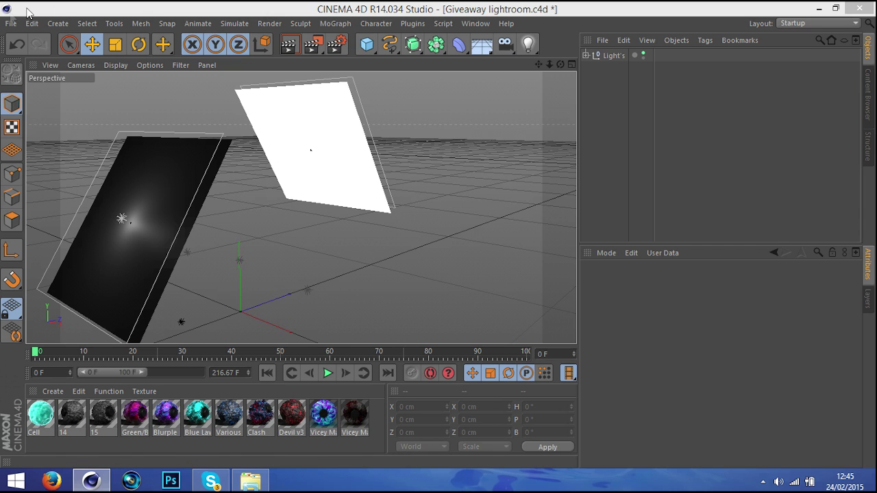
# Step: Merge TaMe.ai from the LogoAi's folder into the scene with default Illustrator import settings
pyautogui.click(11, 23)
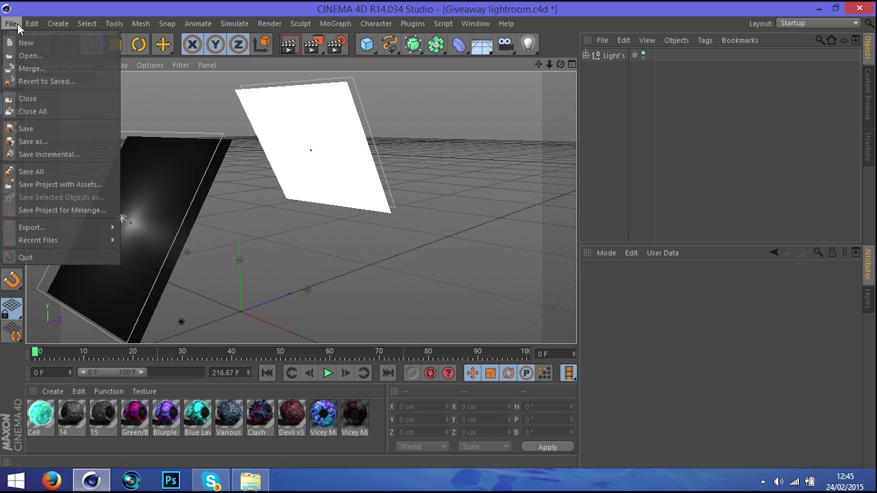
pyautogui.click(38, 72)
pyautogui.click(165, 122)
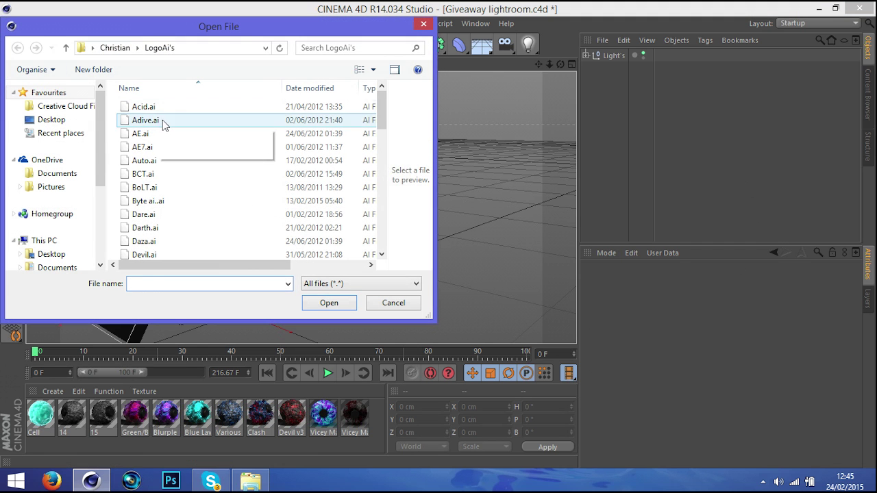
pyautogui.scroll(-1, 215, 162)
pyautogui.scroll(-15, 215, 163)
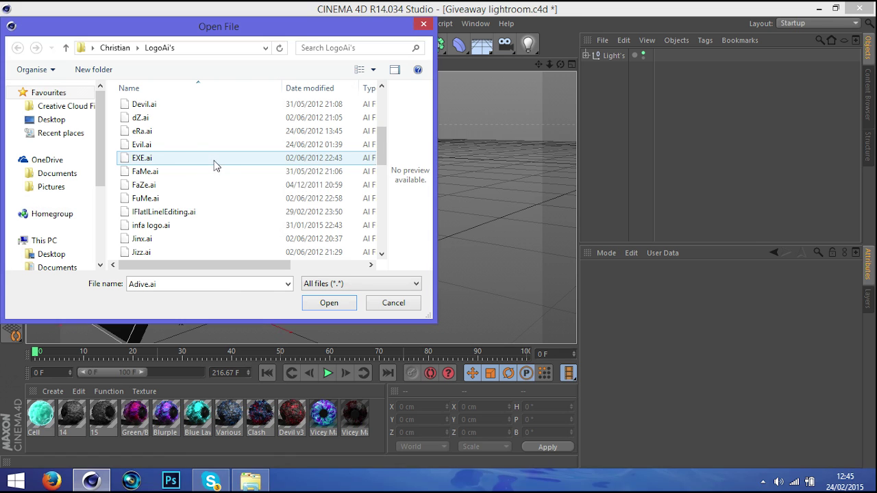
pyautogui.scroll(-1, 191, 197)
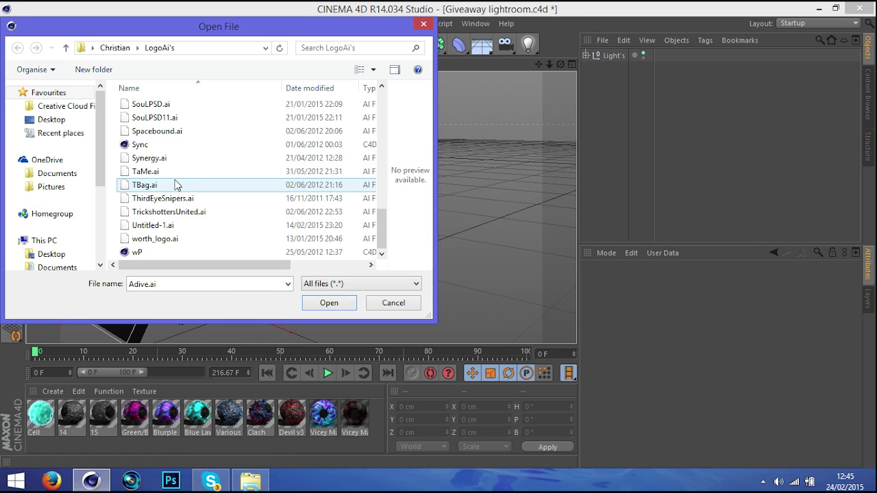
pyautogui.scroll(2, 186, 194)
pyautogui.scroll(-2, 183, 190)
pyautogui.click(168, 171)
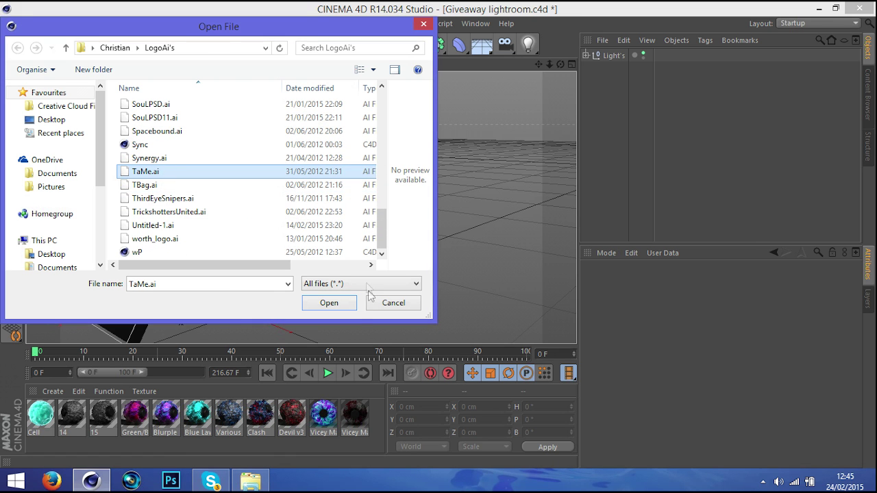
pyautogui.click(329, 303)
pyautogui.click(329, 408)
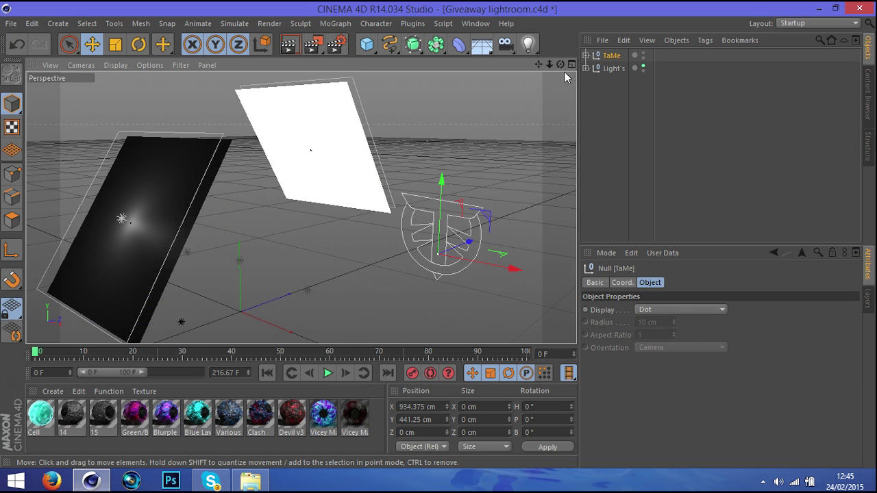
# Step: Connect TaMe and Path 1, 2 and 3 into one spline, TaMe.1, using Connect Objects + Delete
pyautogui.moveTo(550, 65); pyautogui.dragTo(480, 76)
pyautogui.moveTo(301, 207); pyautogui.dragTo(273, 195)
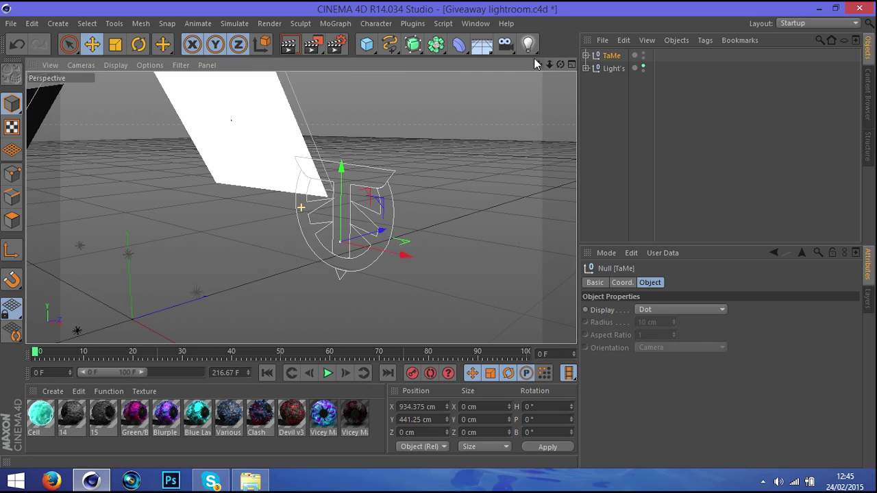
pyautogui.moveTo(561, 64); pyautogui.dragTo(531, 66)
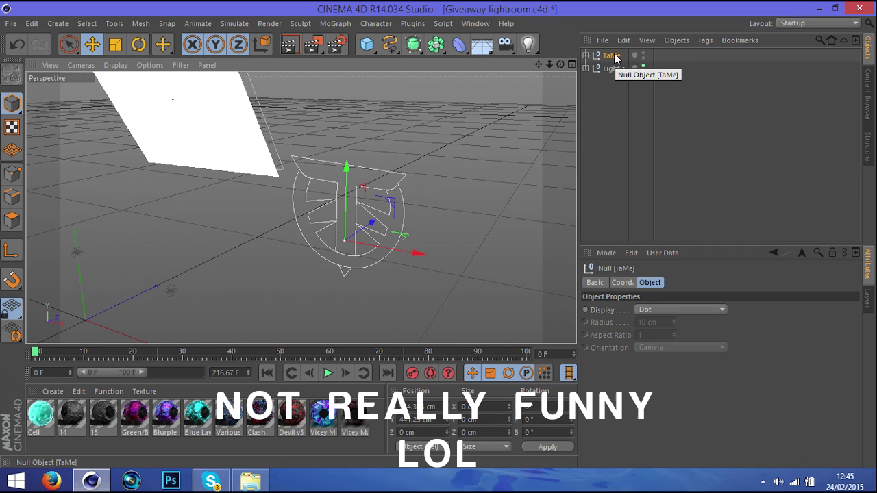
pyautogui.click(587, 61)
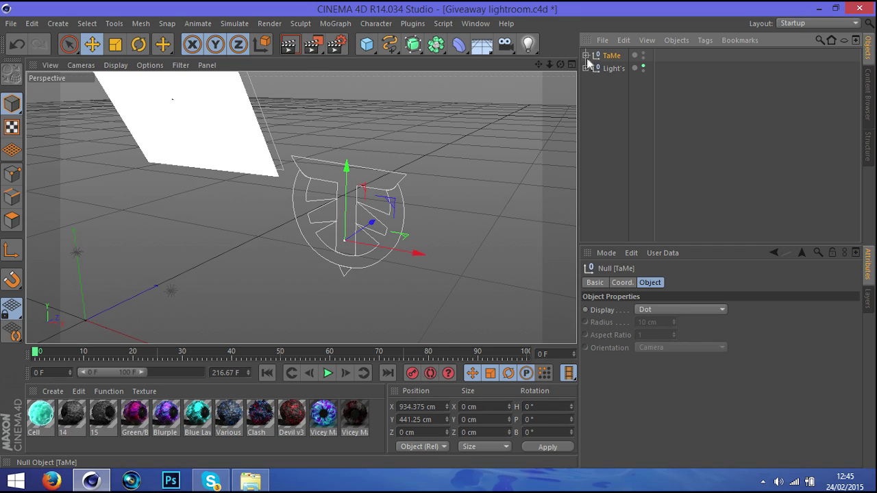
pyautogui.click(586, 55)
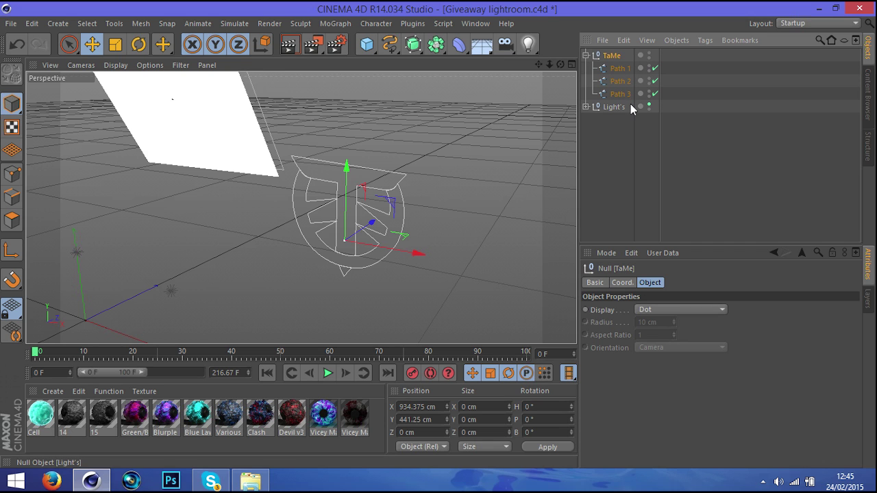
pyautogui.keyDown('shift'); pyautogui.click(620, 96); pyautogui.keyUp('shift')
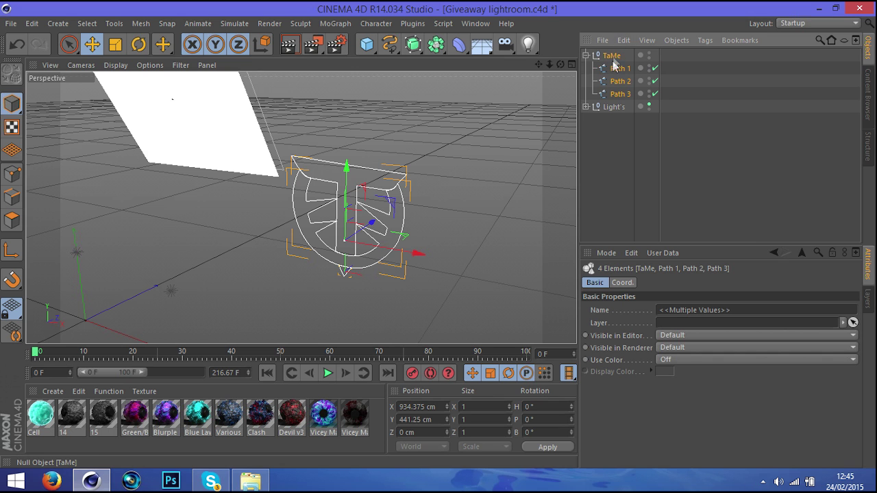
pyautogui.rightClick(621, 69)
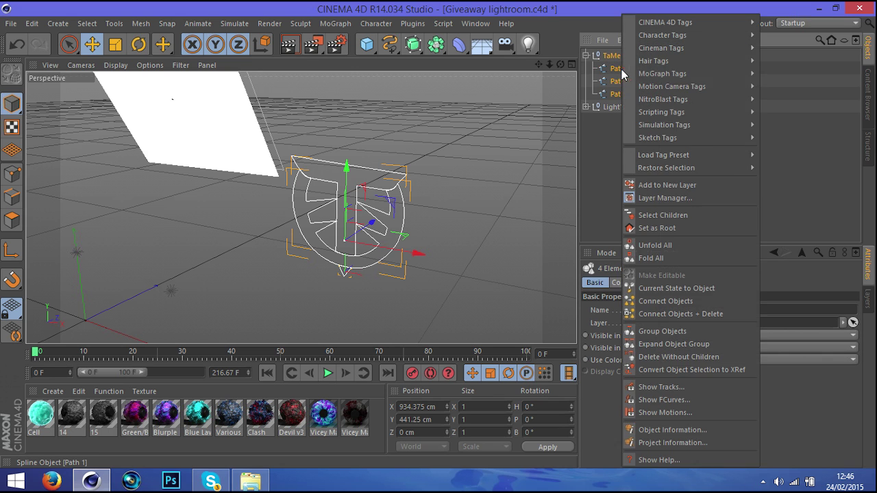
pyautogui.click(706, 313)
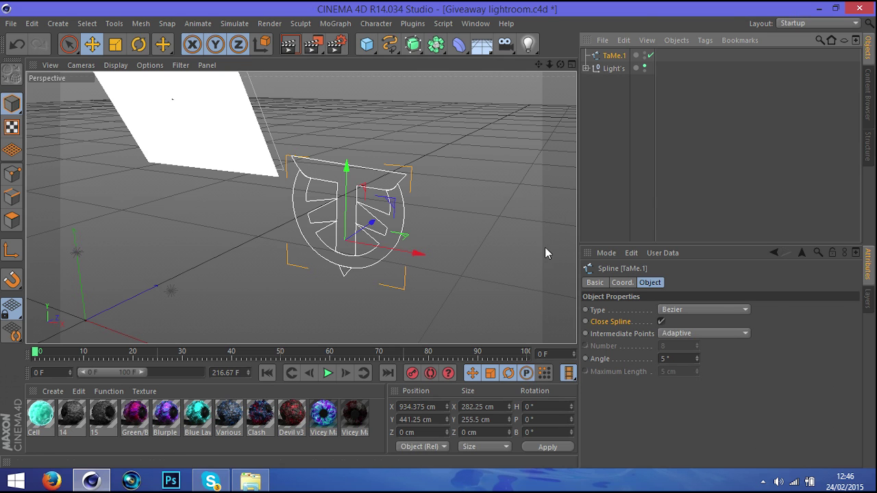
# Step: Put TaMe.1 inside a new Extrude NURBS and set the extrusion depth to 75 cm
pyautogui.click(605, 155)
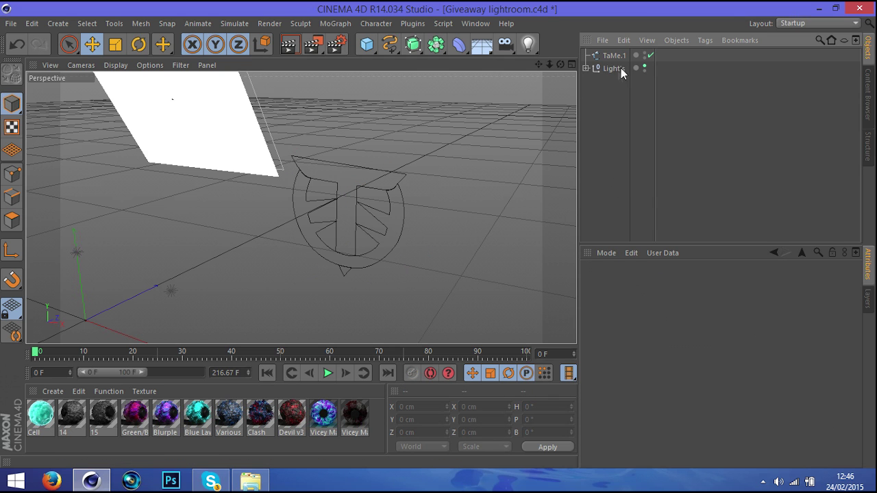
pyautogui.moveTo(413, 44); pyautogui.dragTo(548, 59)
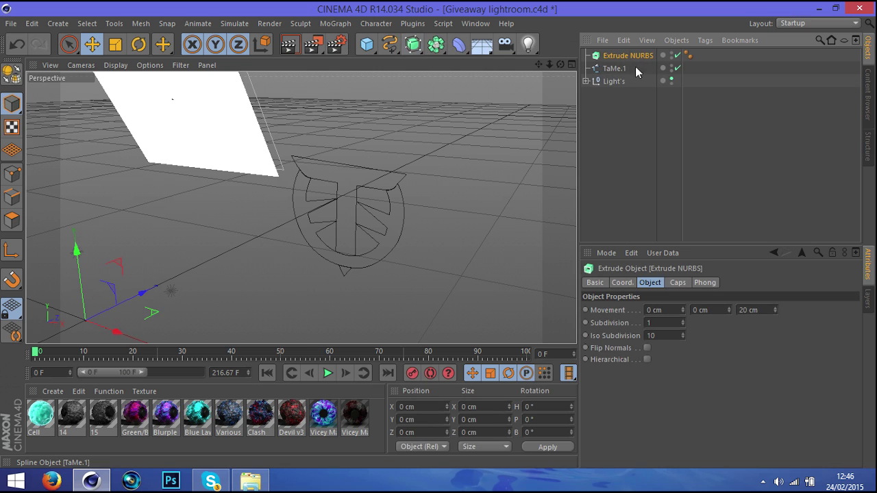
pyautogui.click(634, 68)
pyautogui.moveTo(609, 73); pyautogui.dragTo(612, 61)
pyautogui.click(620, 55)
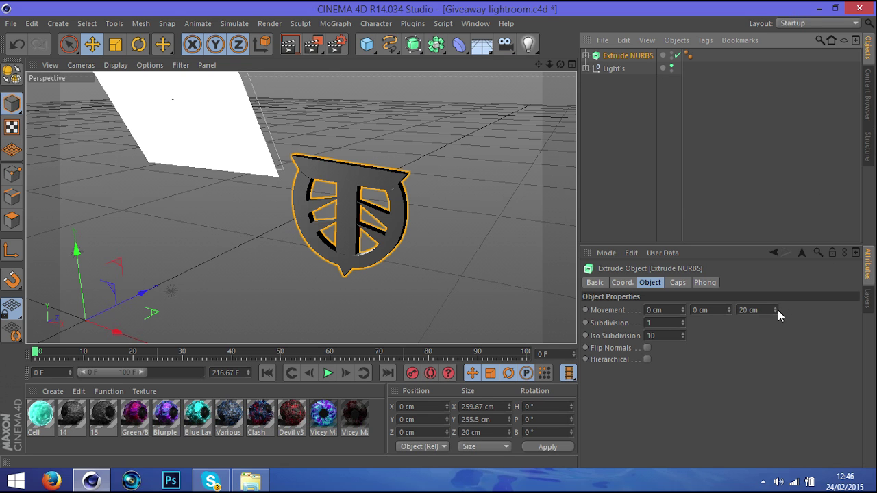
pyautogui.moveTo(774, 310); pyautogui.dragTo(801, 304)
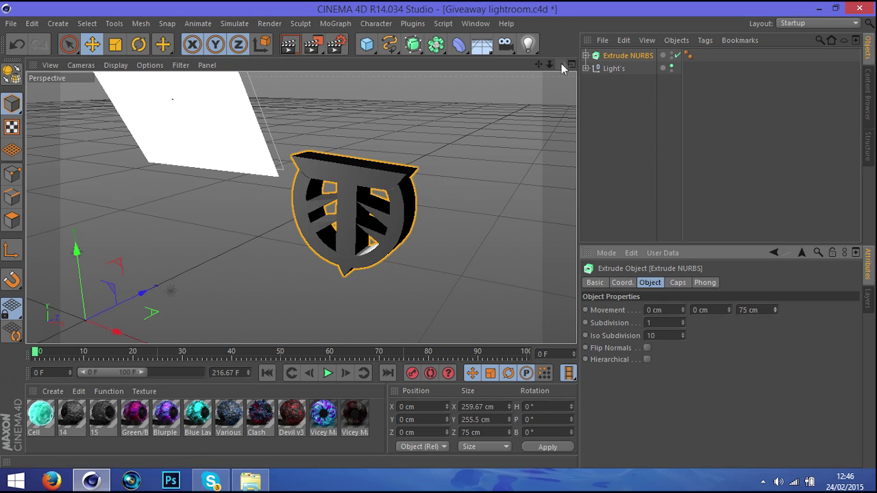
# Step: Move the extruded logo along X and Z and hide the lights in the editor
pyautogui.moveTo(559, 64); pyautogui.dragTo(474, 177)
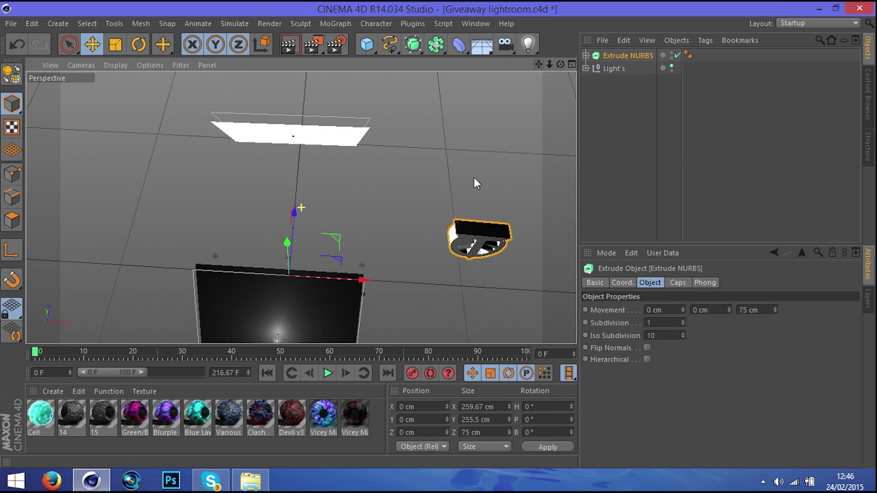
pyautogui.moveTo(363, 279); pyautogui.dragTo(201, 269)
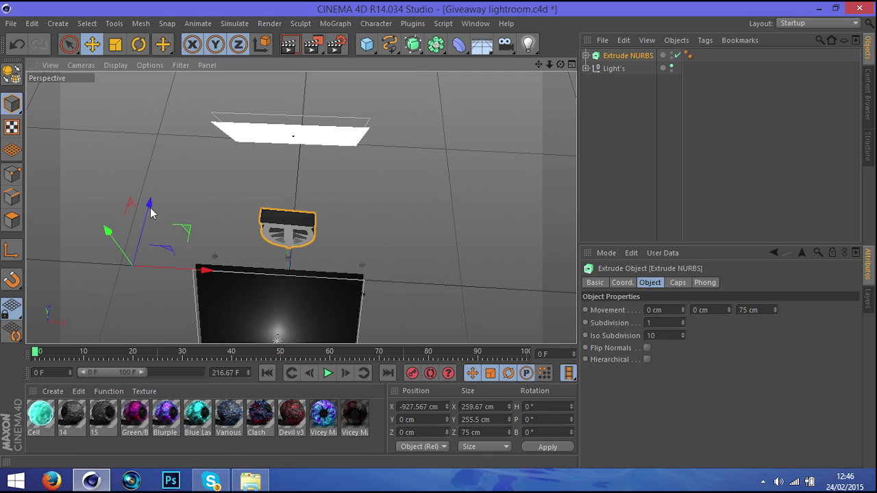
pyautogui.moveTo(149, 203); pyautogui.dragTo(236, 146)
pyautogui.click(671, 67)
pyautogui.moveTo(560, 65); pyautogui.dragTo(542, 68)
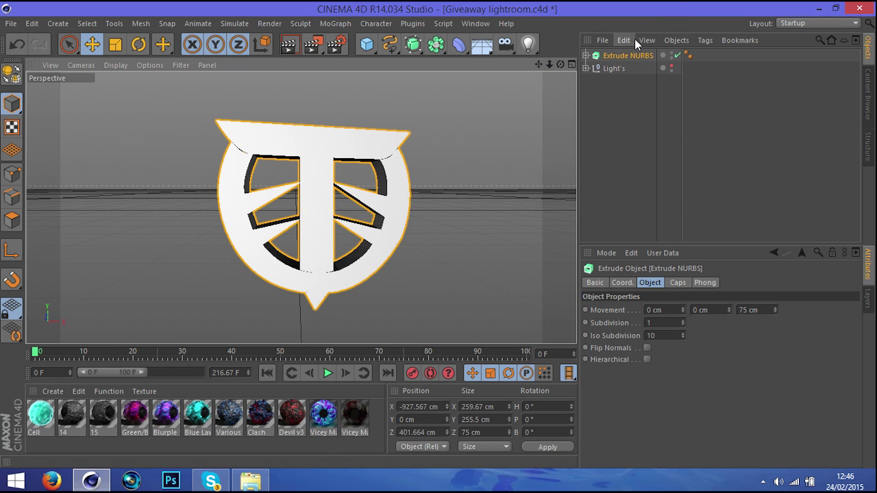
# Step: Set both the Start and End caps of the Extrude NURBS to Fillet Cap
pyautogui.click(682, 283)
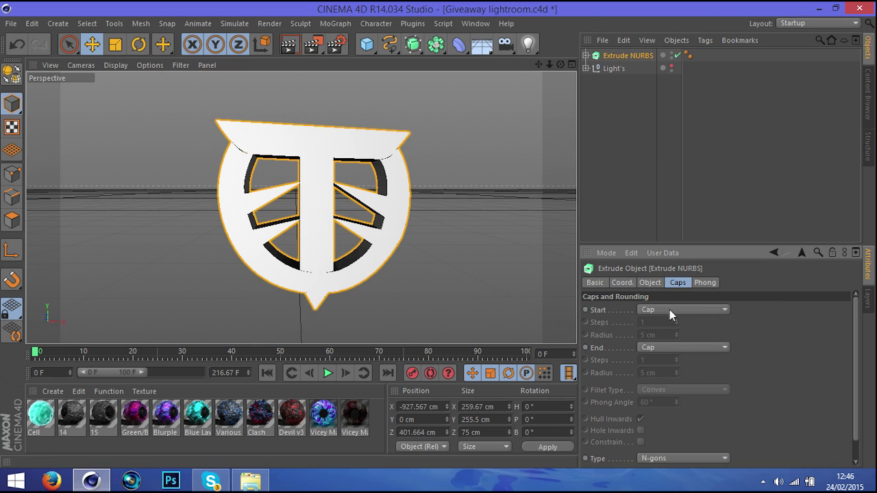
pyautogui.click(669, 310)
pyautogui.click(659, 361)
pyautogui.click(658, 347)
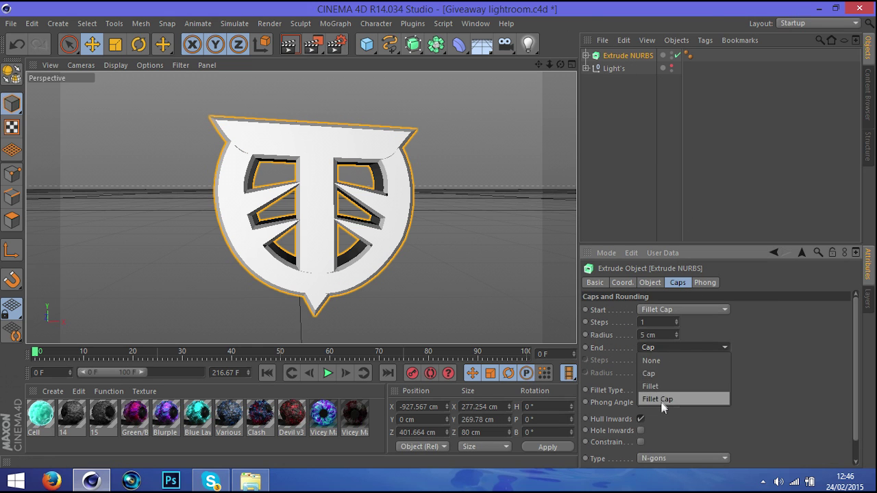
pyautogui.click(662, 400)
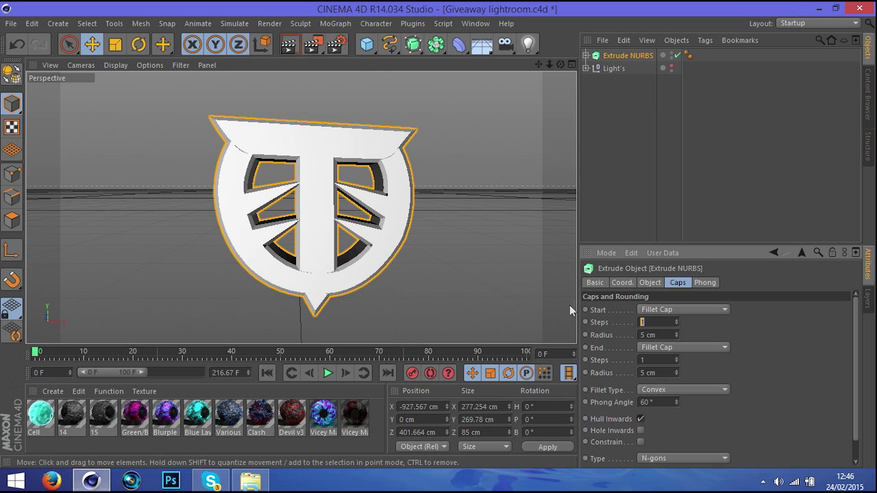
# Step: Give both fillet caps 10 steps and a 3 cm radius
pyautogui.click(656, 322)
pyautogui.write('10')
pyautogui.click(647, 335)
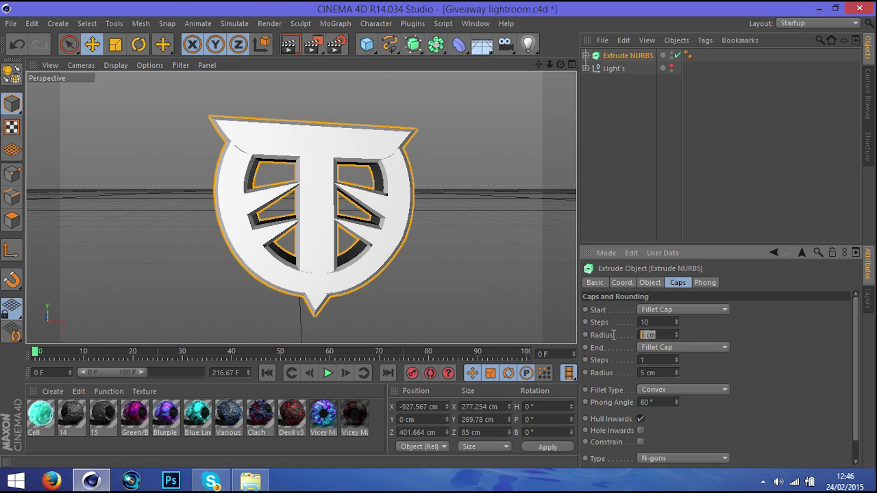
pyautogui.write('3')
pyautogui.press('Return')
pyautogui.click(658, 360)
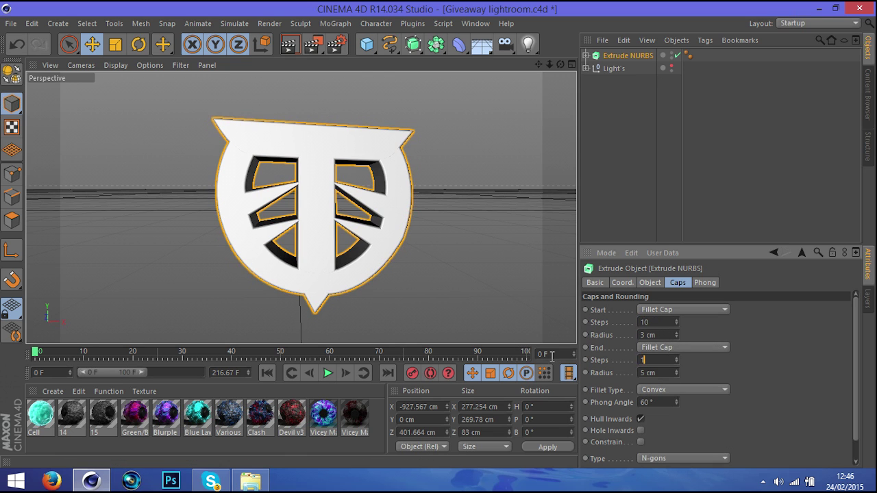
pyautogui.click(668, 373)
pyautogui.write('3')
pyautogui.click(662, 358)
pyautogui.click(604, 185)
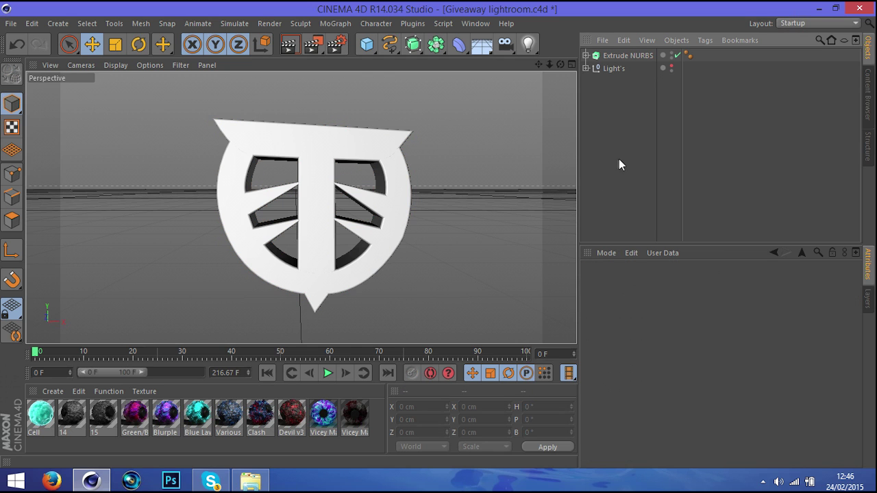
# Step: Duplicate the Extrude NURBS logo and place the copy inside a new Atom Array
pyautogui.click(627, 55)
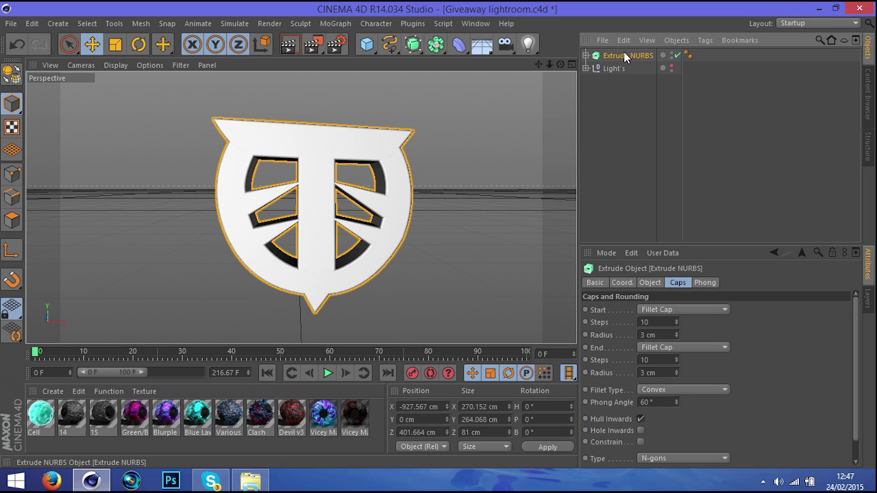
pyautogui.keyDown('ctrl'); pyautogui.moveTo(628, 57); pyautogui.dragTo(623, 52); pyautogui.keyUp('ctrl')
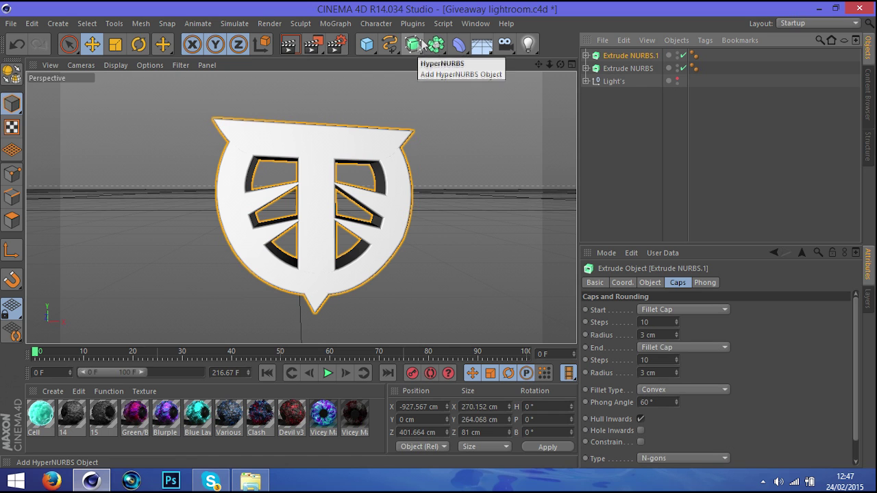
pyautogui.moveTo(436, 45); pyautogui.dragTo(563, 67)
pyautogui.click(626, 69)
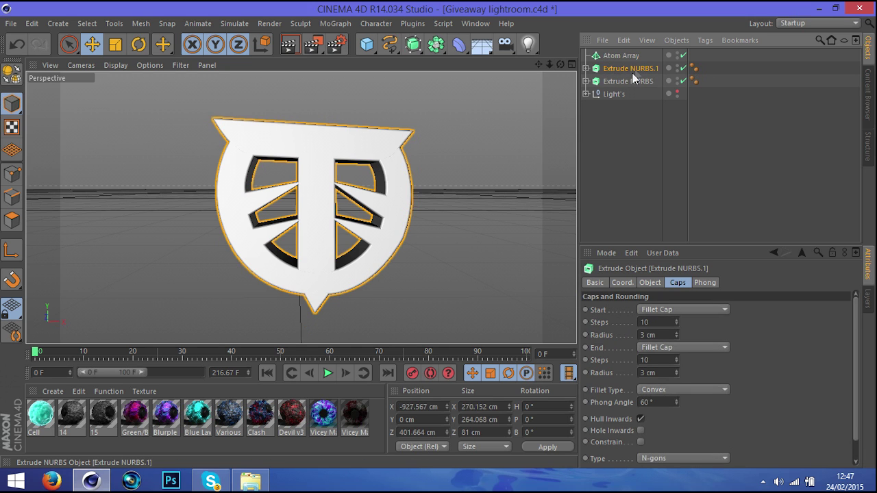
pyautogui.moveTo(616, 74); pyautogui.dragTo(617, 53)
pyautogui.click(616, 55)
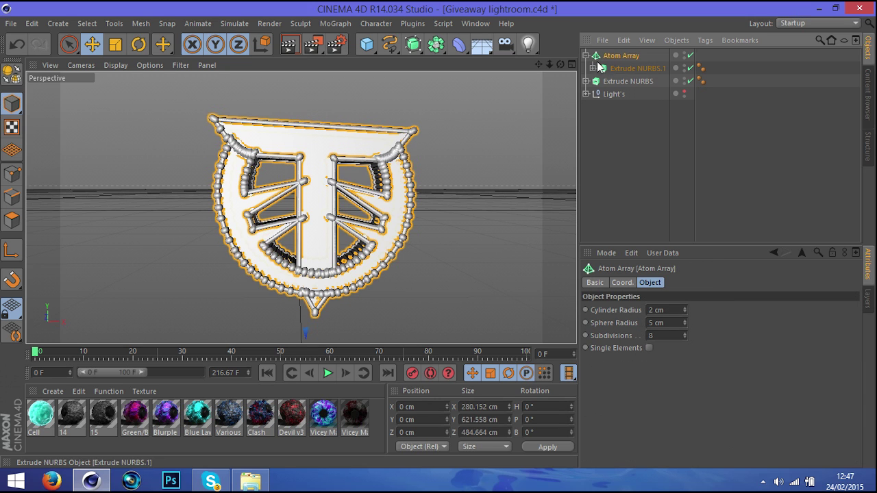
pyautogui.click(585, 55)
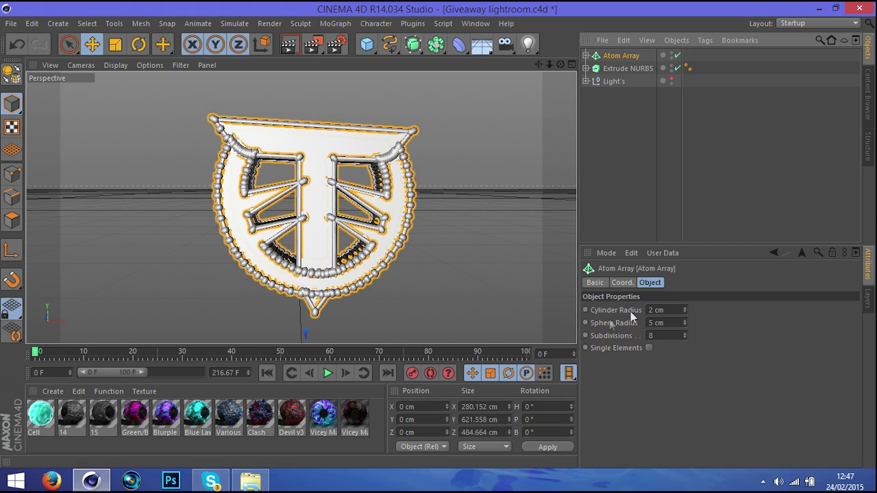
# Step: Set the Atom Array's cylinder and sphere radius to 1 cm
pyautogui.moveTo(687, 321); pyautogui.dragTo(684, 332)
pyautogui.click(665, 314)
pyautogui.write('1')
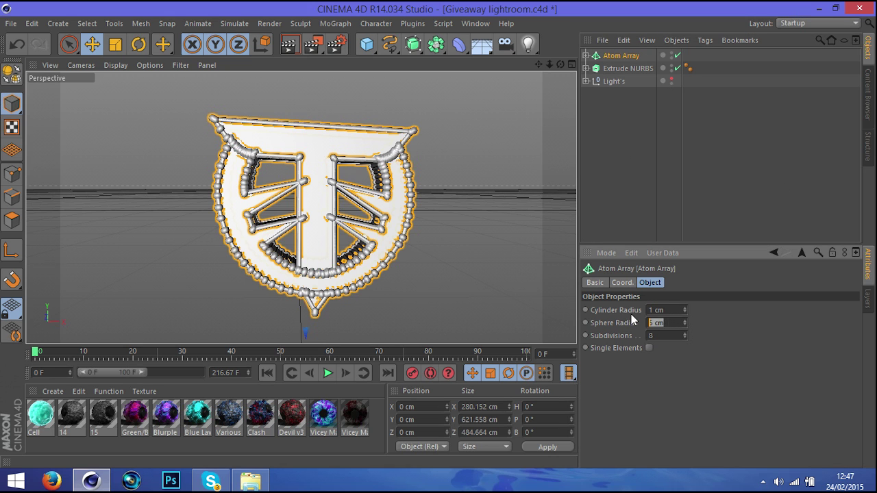
pyautogui.click(626, 190)
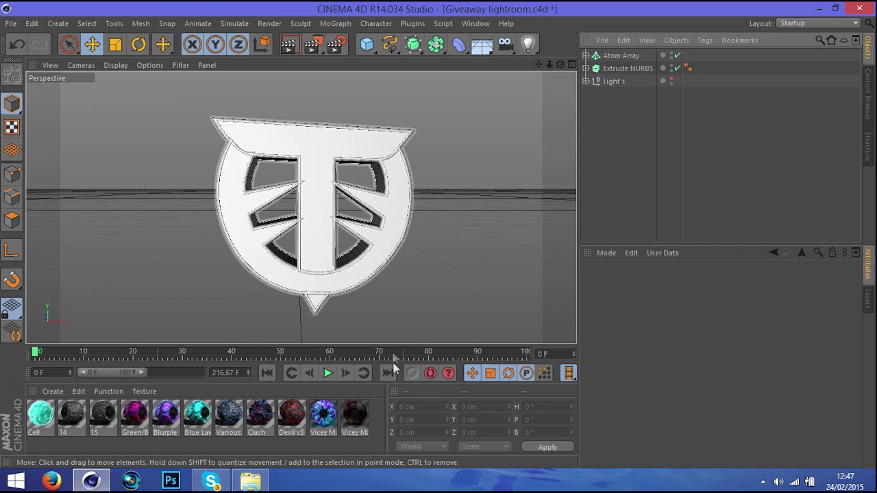
# Step: Apply the Vicey Material to the Atom Array with Cubic projection and render the view
pyautogui.click(352, 415)
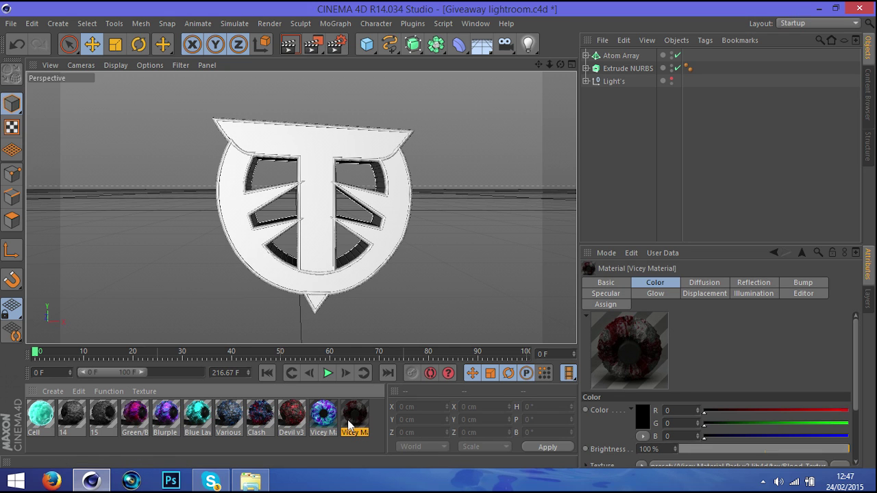
pyautogui.moveTo(351, 416); pyautogui.dragTo(623, 60)
pyautogui.moveTo(618, 57)
pyautogui.mouseDown()
pyautogui.moveTo(625, 121)
pyautogui.moveTo(608, 73)
pyautogui.moveTo(617, 56)
pyautogui.mouseUp()
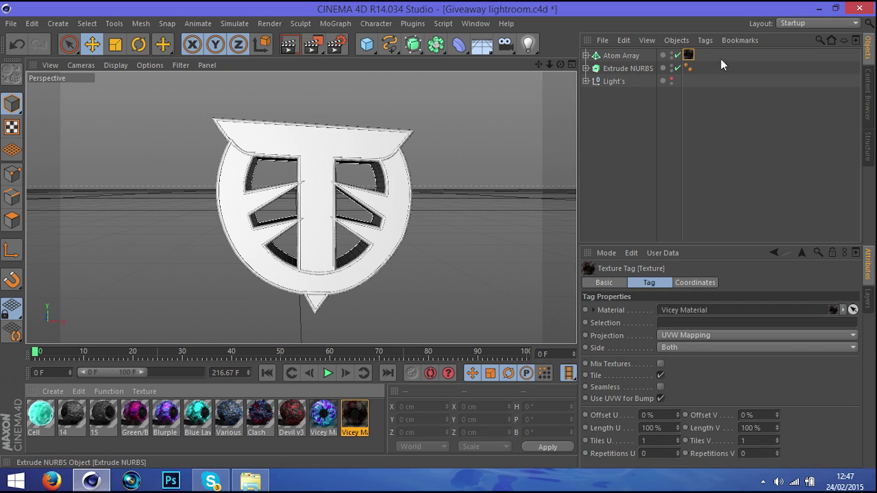
pyautogui.click(685, 335)
pyautogui.click(674, 385)
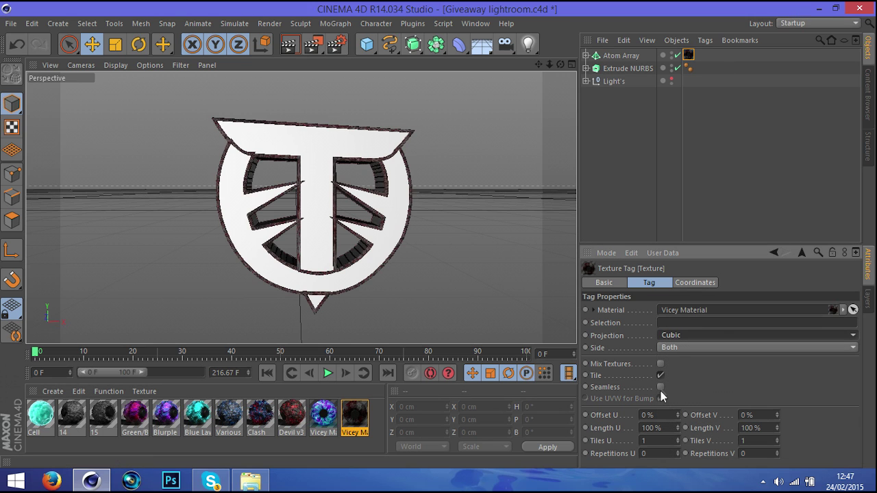
pyautogui.click(660, 387)
pyautogui.click(677, 335)
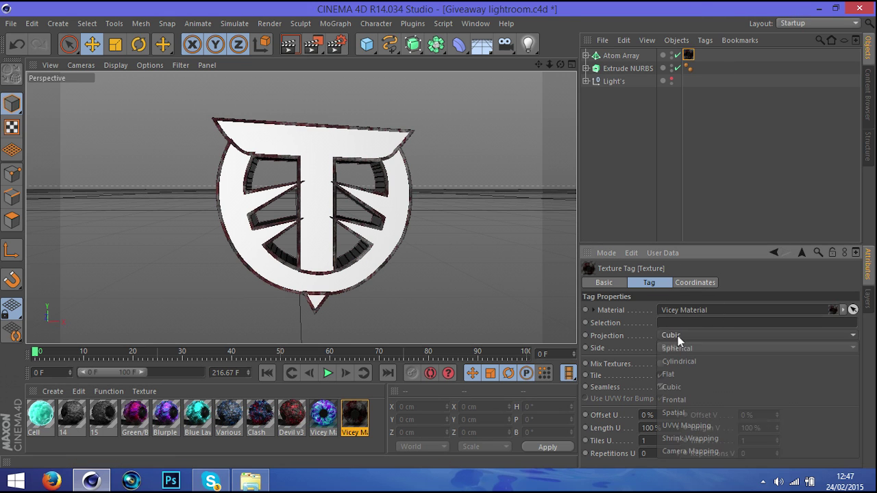
pyautogui.click(678, 335)
pyautogui.click(679, 334)
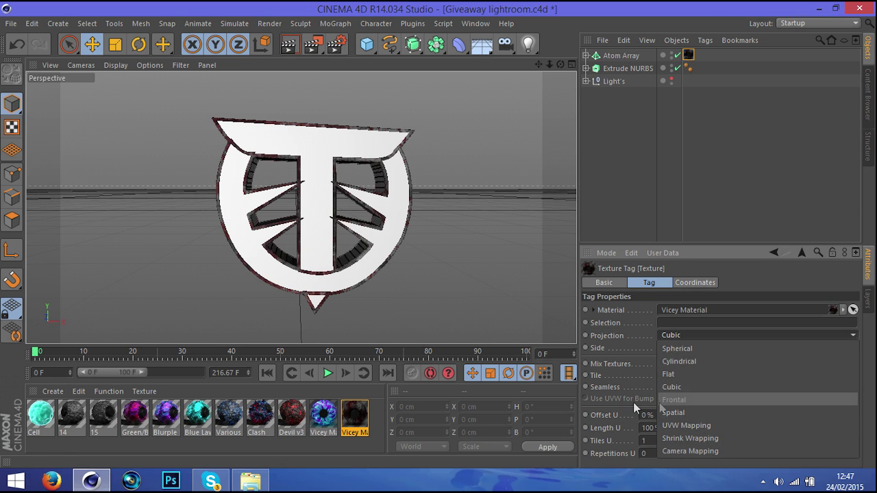
pyautogui.click(639, 378)
pyautogui.click(652, 150)
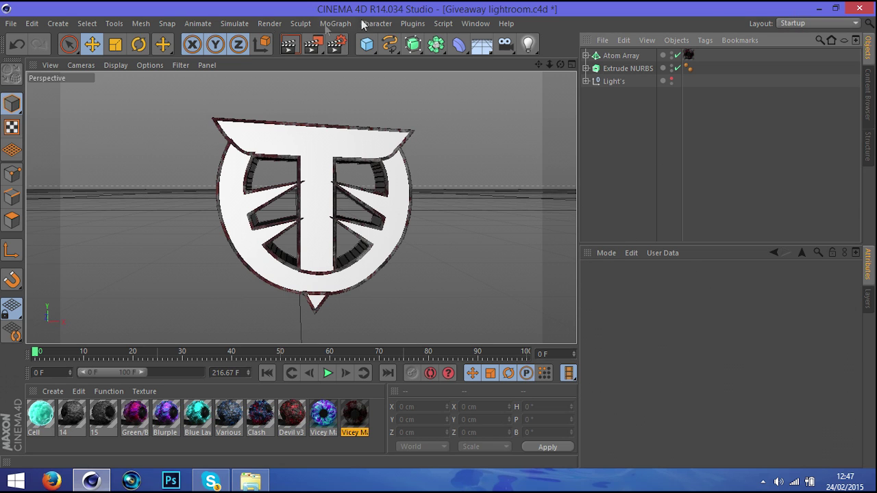
pyautogui.click(288, 45)
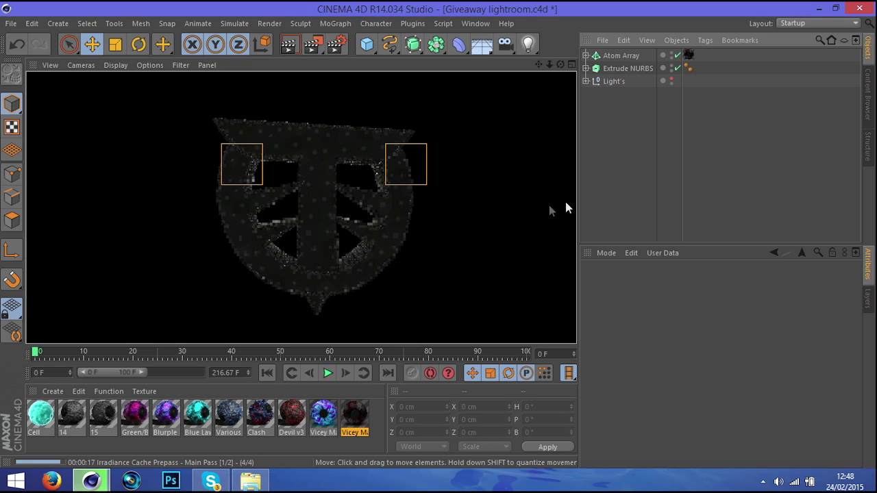
# Step: Stop the view render and render just a region over the logo's right side
pyautogui.press('Escape')
pyautogui.moveTo(312, 44)
pyautogui.mouseDown()
pyautogui.moveTo(350, 68)
pyautogui.moveTo(371, 67)
pyautogui.mouseUp()
pyautogui.moveTo(373, 168); pyautogui.dragTo(438, 237)
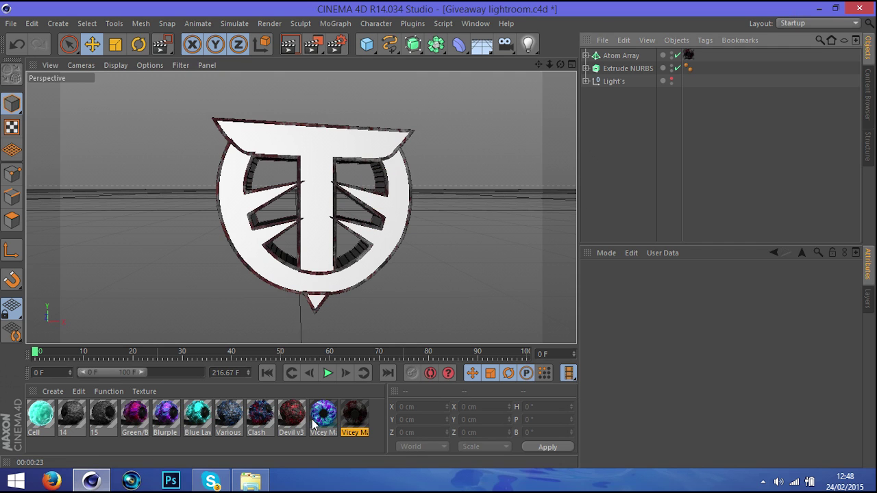
pyautogui.click(291, 412)
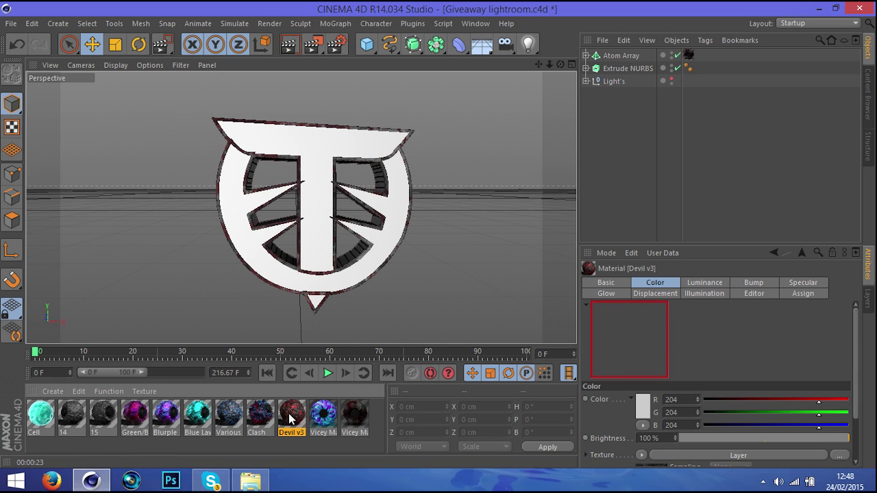
# Step: Apply the Devil v3 material to the Extrude NURBS logo with Cubic projection
pyautogui.moveTo(291, 419); pyautogui.dragTo(688, 68)
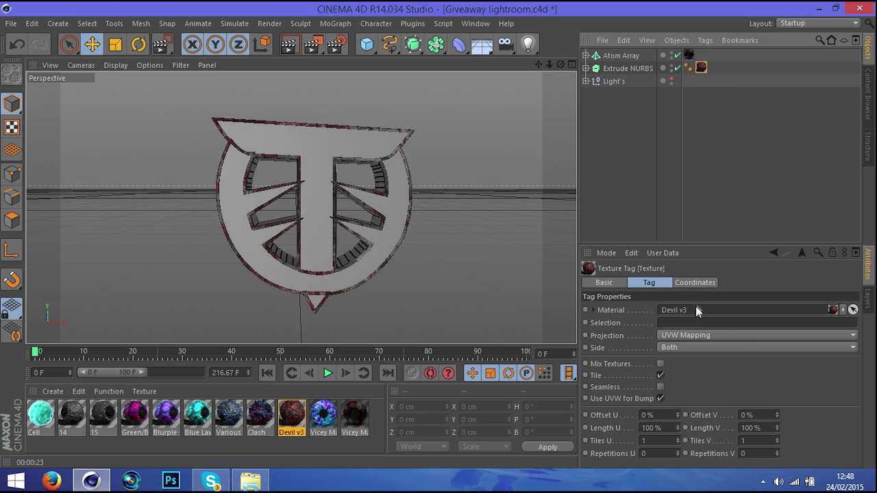
pyautogui.click(689, 336)
pyautogui.click(680, 386)
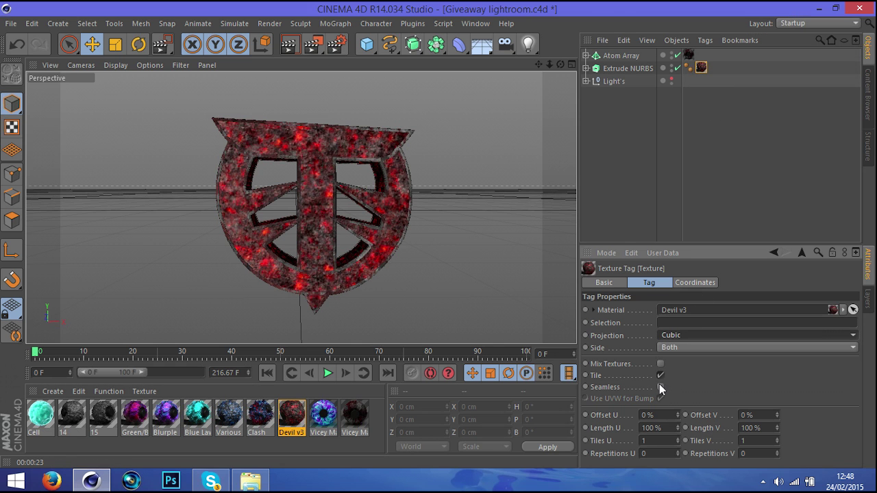
pyautogui.click(609, 156)
pyautogui.moveTo(560, 63)
pyautogui.mouseDown()
pyautogui.moveTo(586, 69)
pyautogui.moveTo(558, 63)
pyautogui.mouseUp()
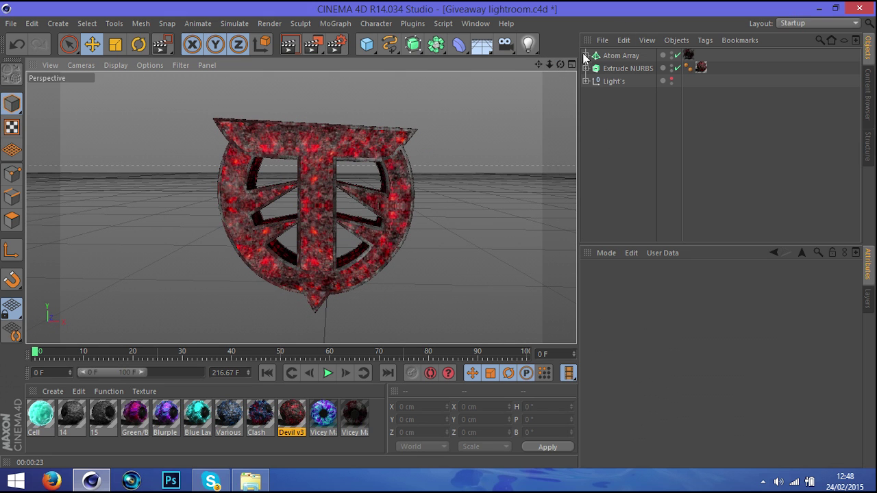
# Step: Tilt the Extrude NURBS logo and Atom Array together to a pitch of -16°
pyautogui.click(622, 69)
pyautogui.keyDown('ctrl'); pyautogui.click(617, 56); pyautogui.keyUp('ctrl')
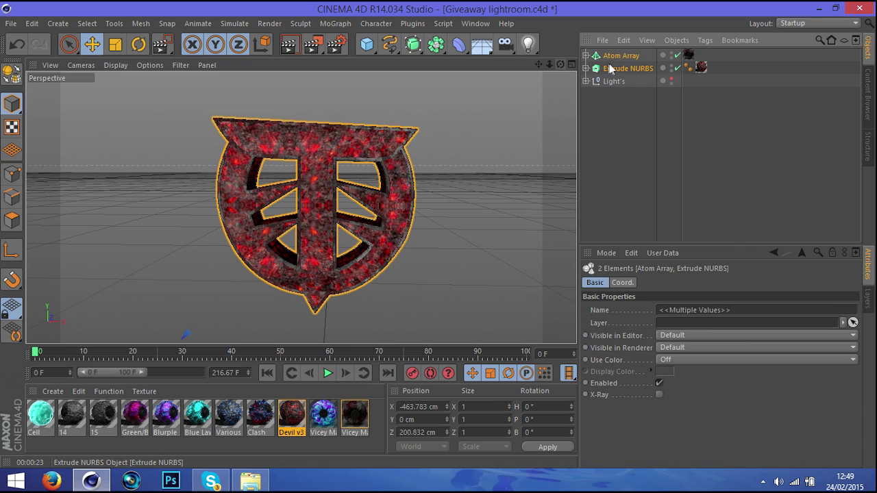
pyautogui.keyDown('alt'); pyautogui.moveTo(300, 206); pyautogui.dragTo(321, 235); pyautogui.keyUp('alt')
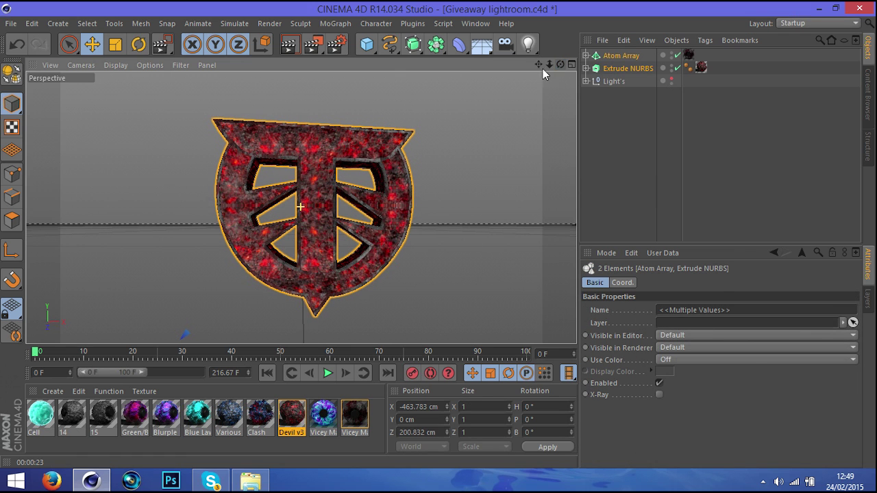
pyautogui.press('r')
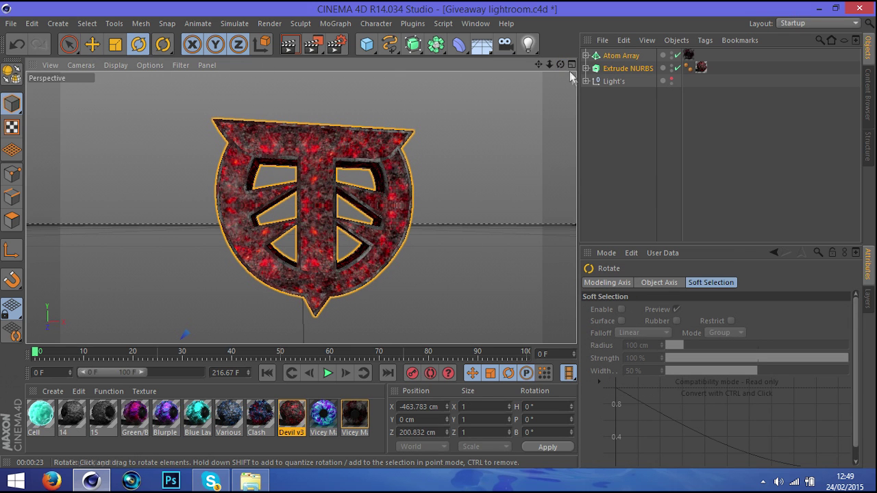
pyautogui.scroll(-5, 301, 206)
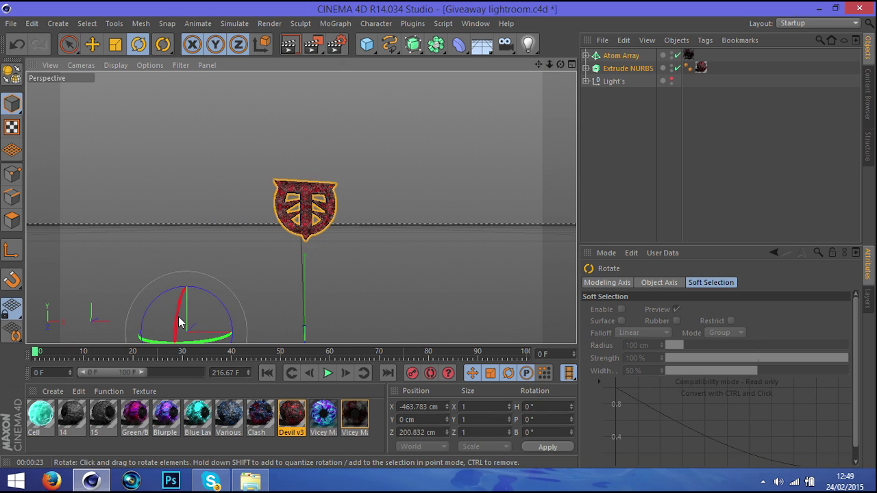
pyautogui.moveTo(179, 323); pyautogui.dragTo(177, 299)
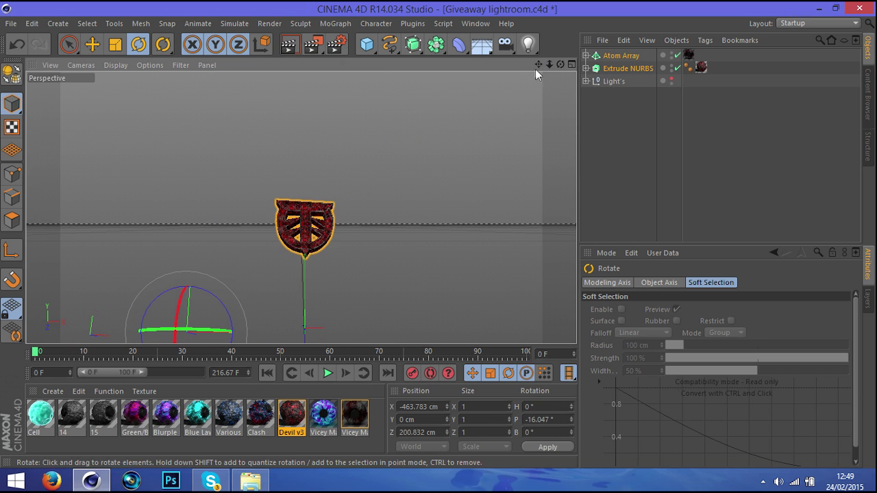
# Step: Move the tilted logo and atom array lower and further back
pyautogui.click(92, 44)
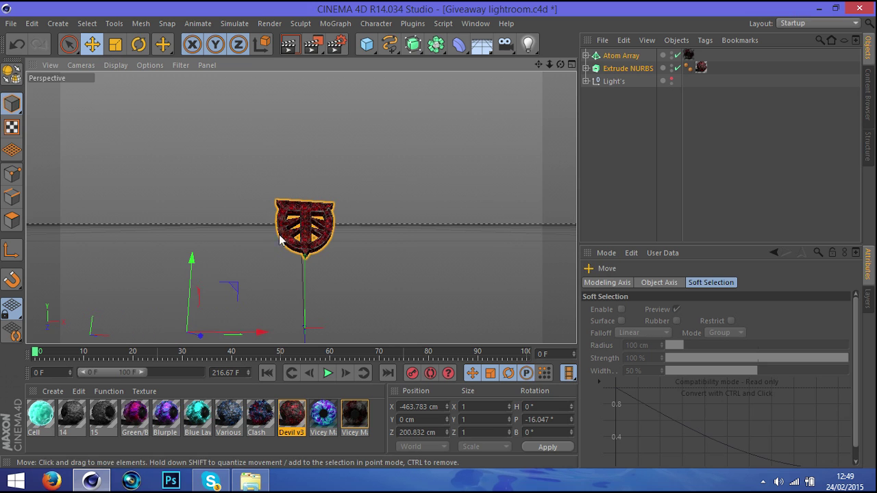
pyautogui.moveTo(197, 336); pyautogui.dragTo(185, 332)
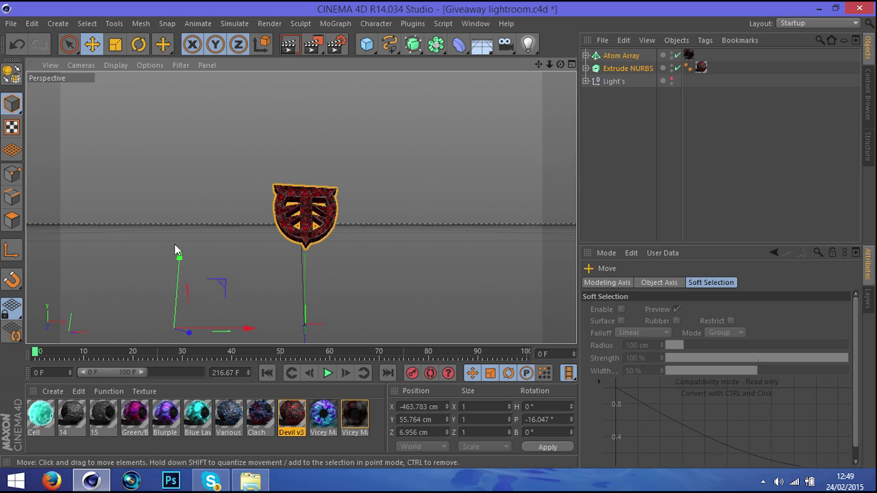
pyautogui.moveTo(177, 252); pyautogui.dragTo(183, 302)
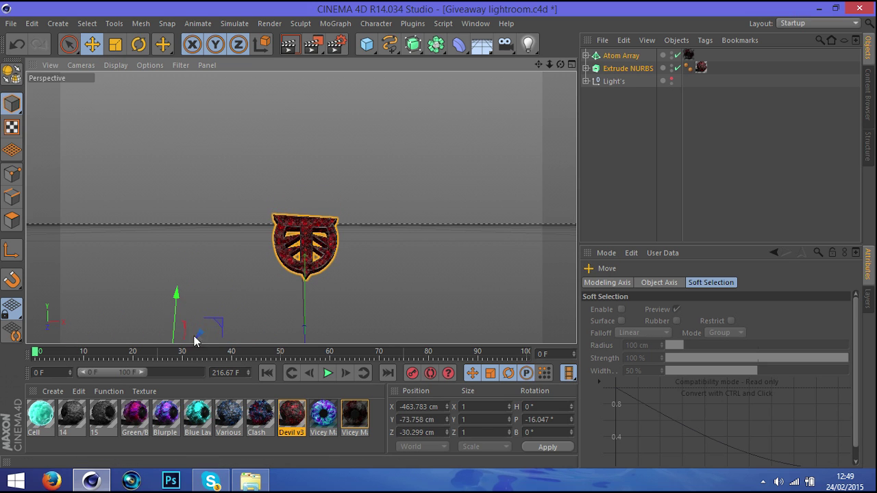
pyautogui.moveTo(549, 65); pyautogui.dragTo(538, 27)
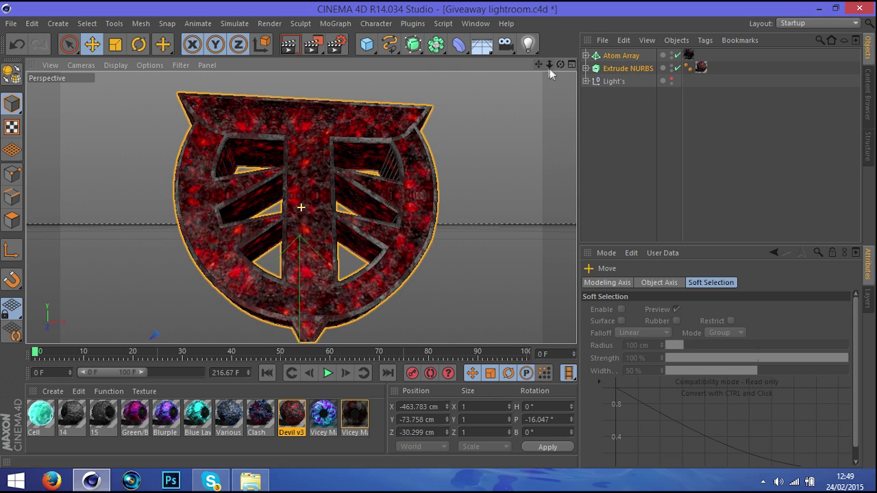
pyautogui.moveTo(546, 66); pyautogui.dragTo(548, 65)
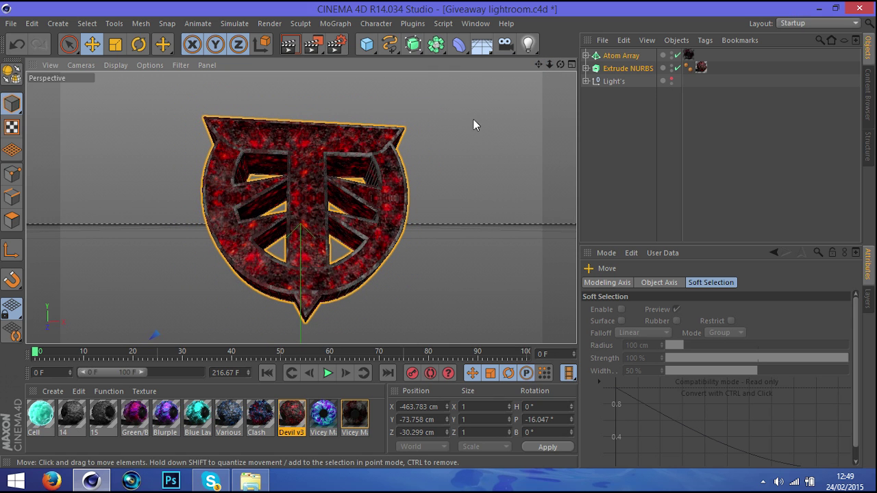
pyautogui.click(638, 158)
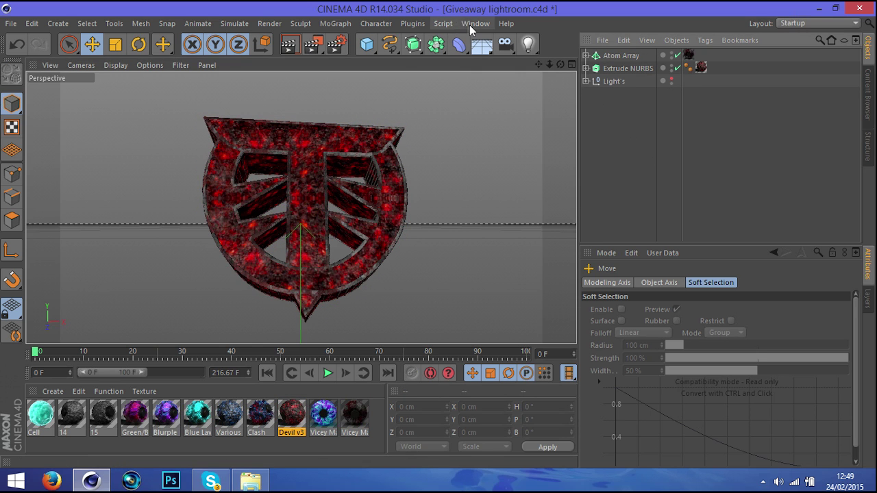
pyautogui.click(412, 23)
pyautogui.click(631, 70)
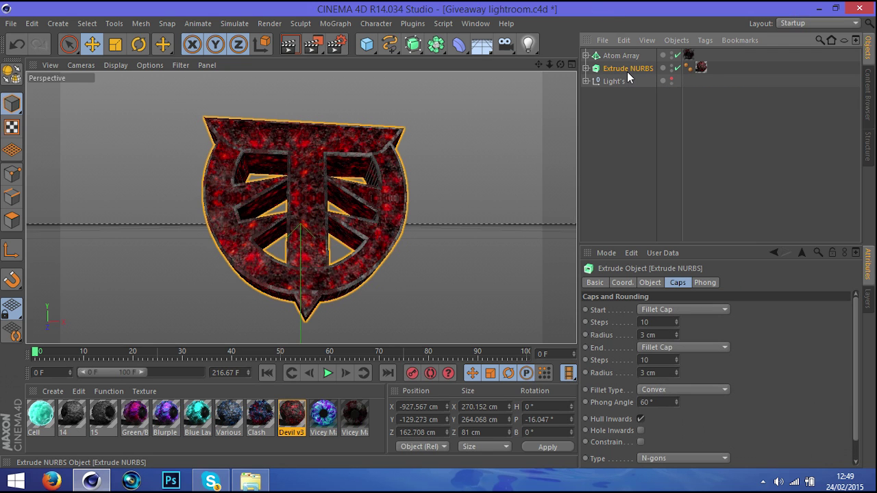
# Step: Duplicate the Extrude NURBS logo and fracture it into 205 pieces with NitroBlast at High quality
pyautogui.hotkey('ctrl', 'c')
pyautogui.hotkey('ctrl', 'v')
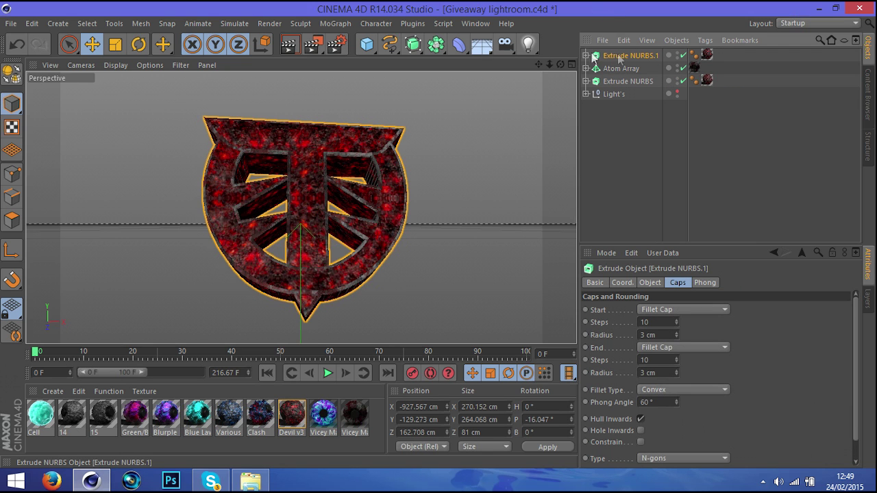
pyautogui.click(412, 23)
pyautogui.moveTo(465, 62)
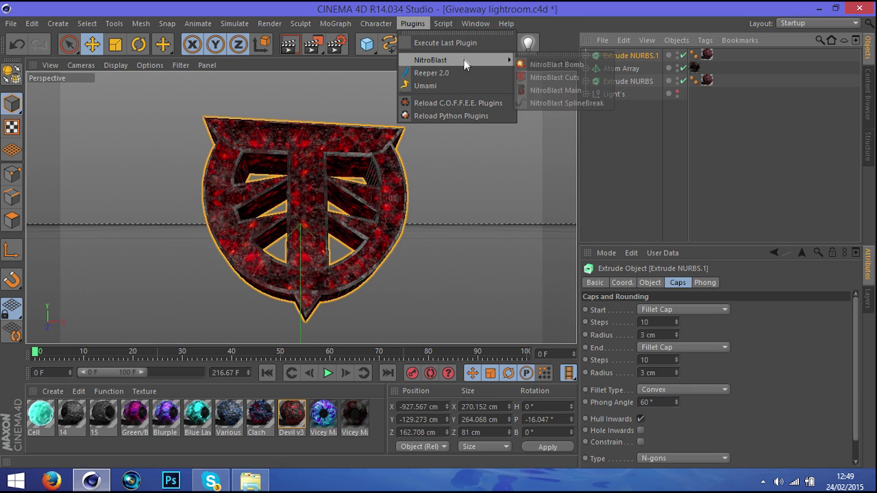
pyautogui.click(559, 90)
pyautogui.click(566, 122)
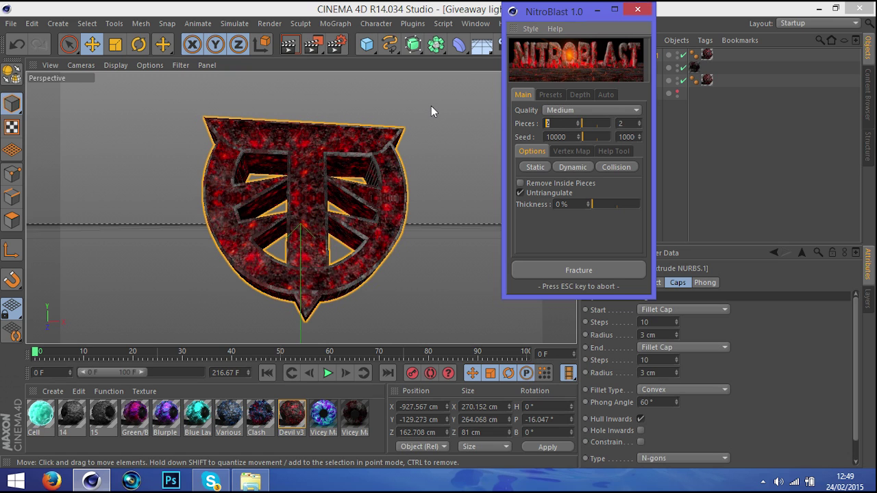
pyautogui.click(595, 110)
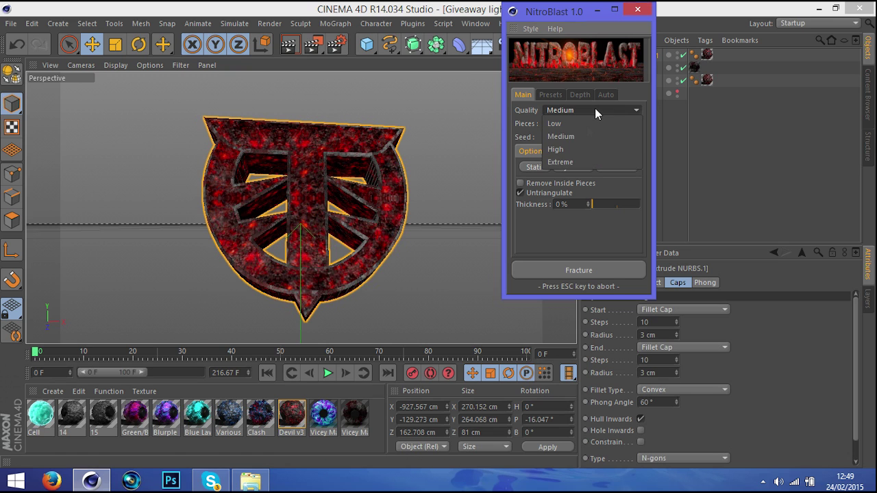
pyautogui.click(573, 146)
pyautogui.click(577, 272)
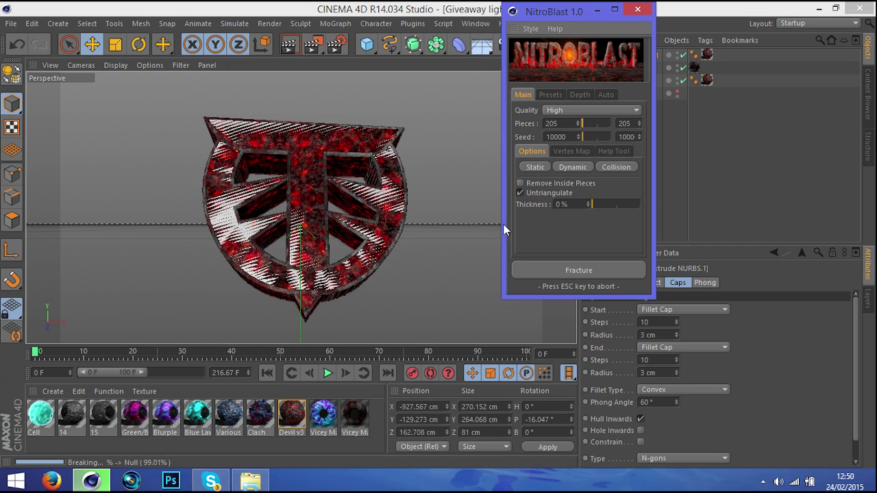
pyautogui.click(638, 9)
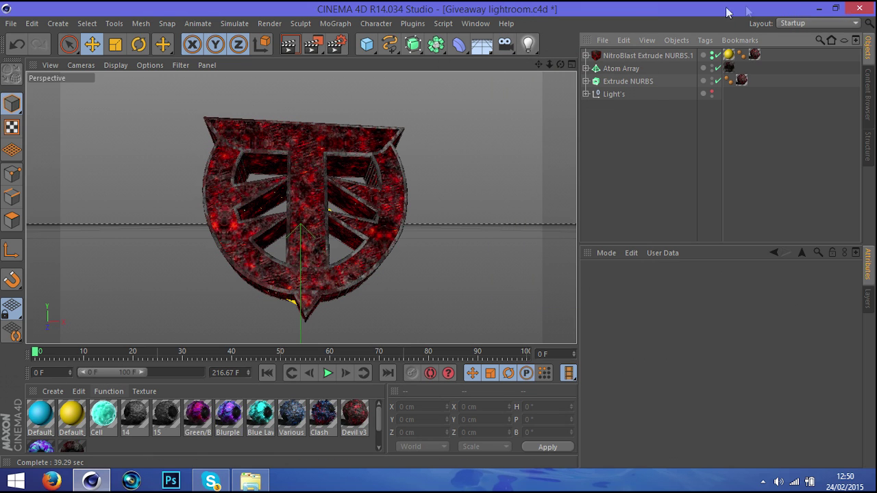
# Step: Delete the two unused Default materials from the Material Manager
pyautogui.click(39, 411)
pyautogui.press('Delete')
pyautogui.click(40, 412)
pyautogui.press('Delete')
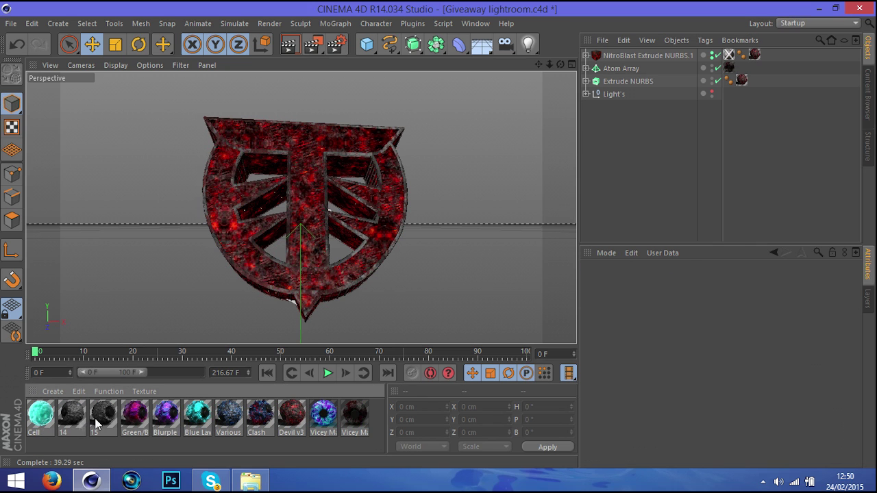
# Step: Replace NitroBlast Extrude NURBS.1's missing texture with the Vicey Material
pyautogui.click(728, 54)
pyautogui.moveTo(358, 413); pyautogui.dragTo(726, 53)
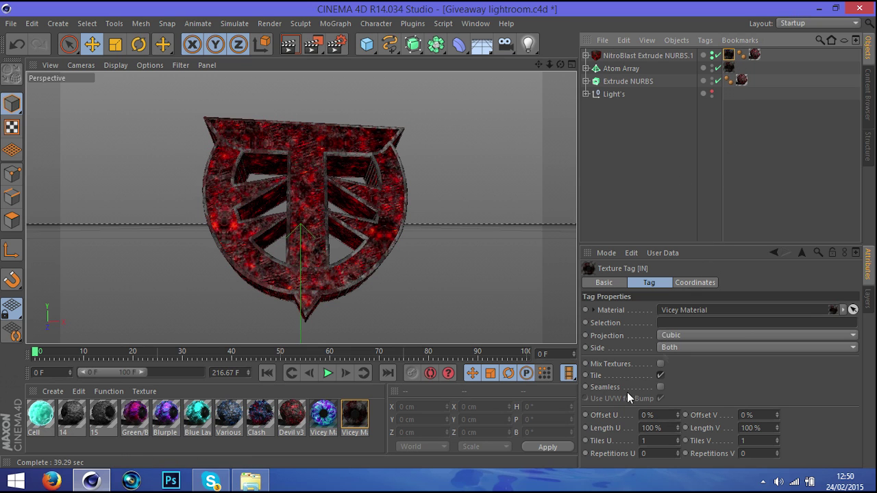
pyautogui.click(685, 143)
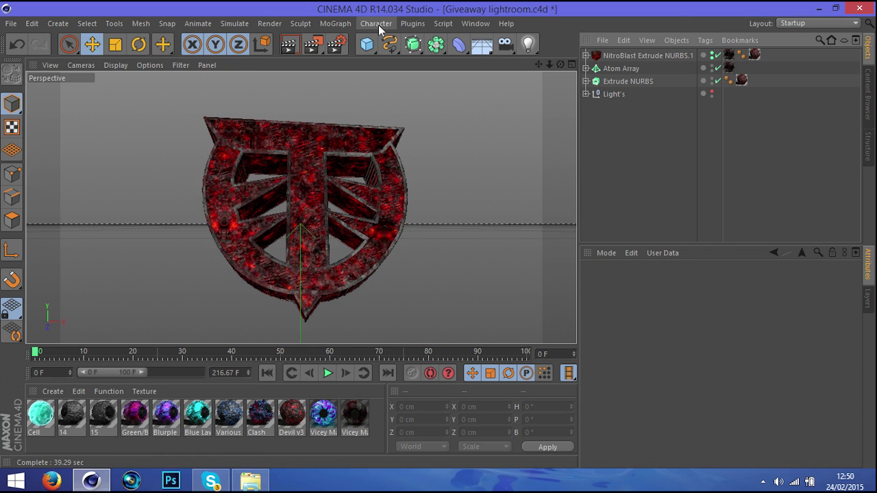
# Step: Add a MoGraph Fracture object and select Piece 0 through Piece 202 under NitroBlast's Dynamic group
pyautogui.click(346, 26)
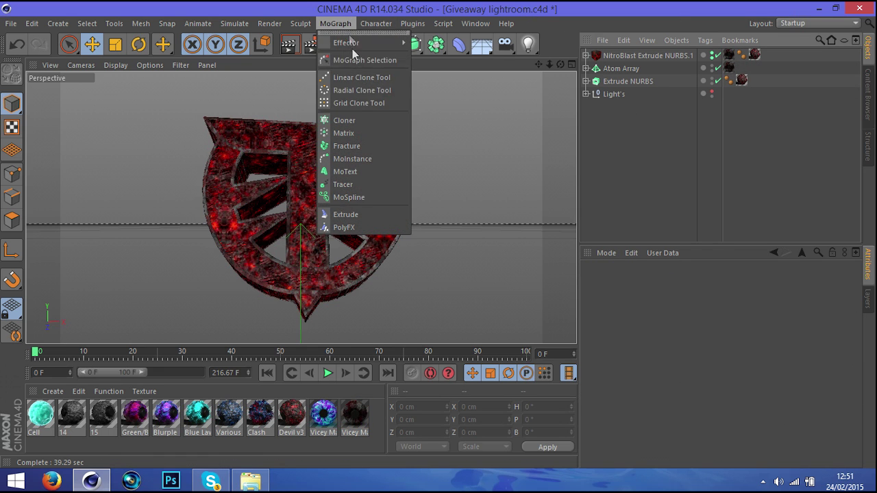
pyautogui.click(364, 149)
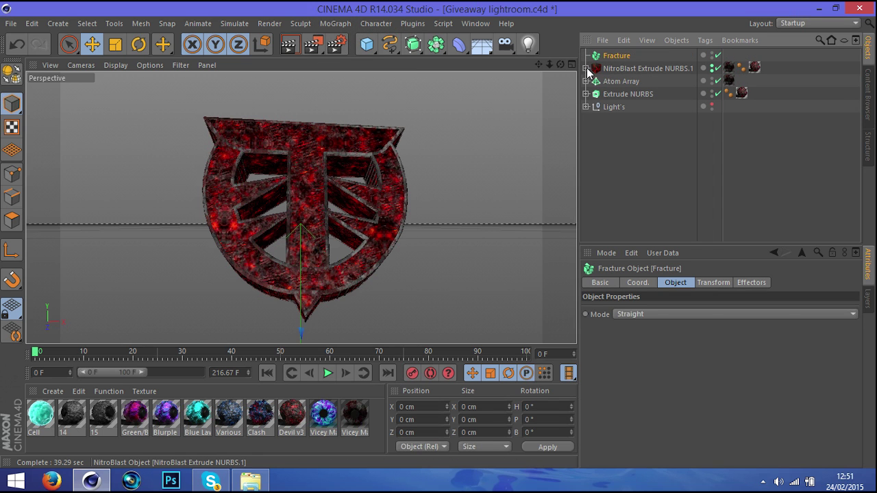
pyautogui.click(684, 68)
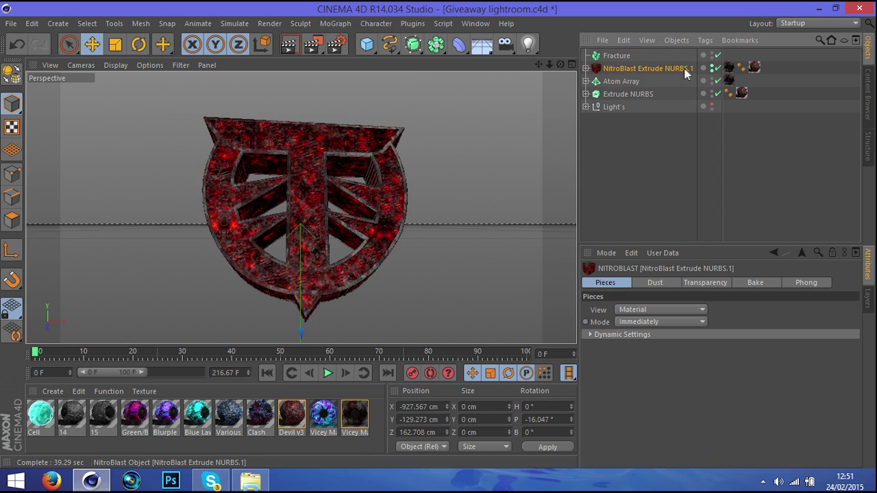
pyautogui.click(586, 68)
pyautogui.click(592, 80)
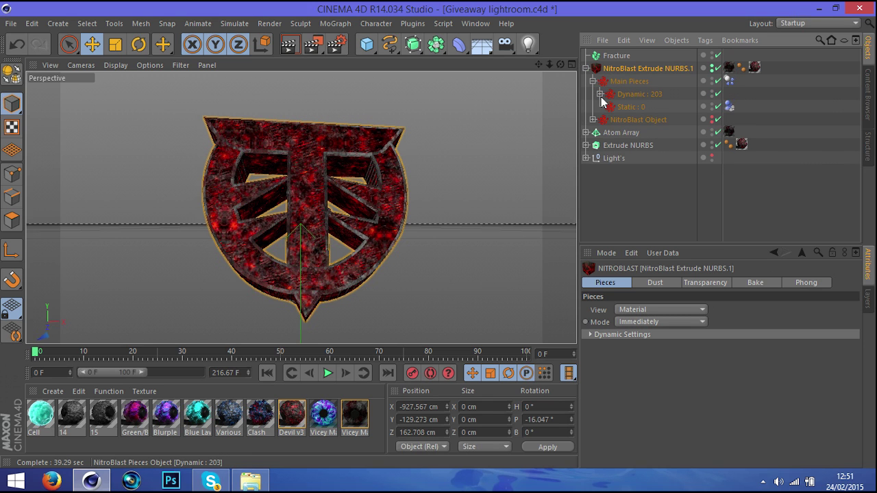
pyautogui.click(600, 94)
pyautogui.click(635, 107)
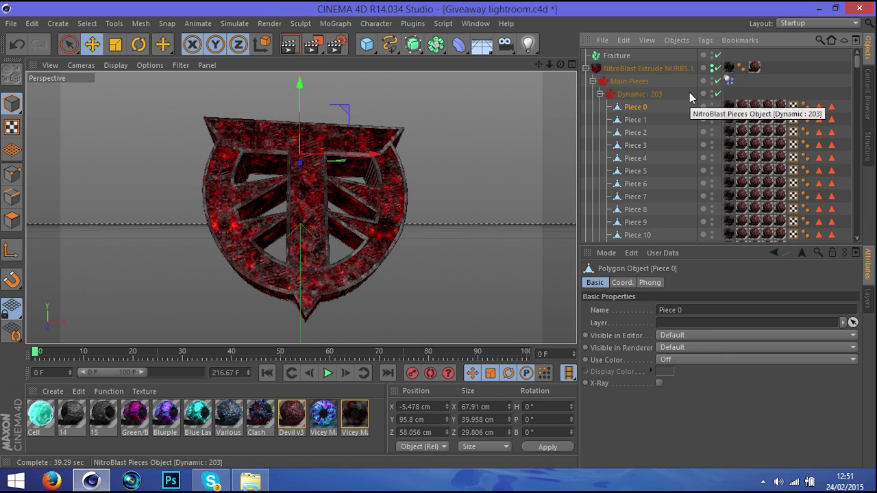
pyautogui.scroll(-12, 685, 117)
pyautogui.scroll(-20, 637, 164)
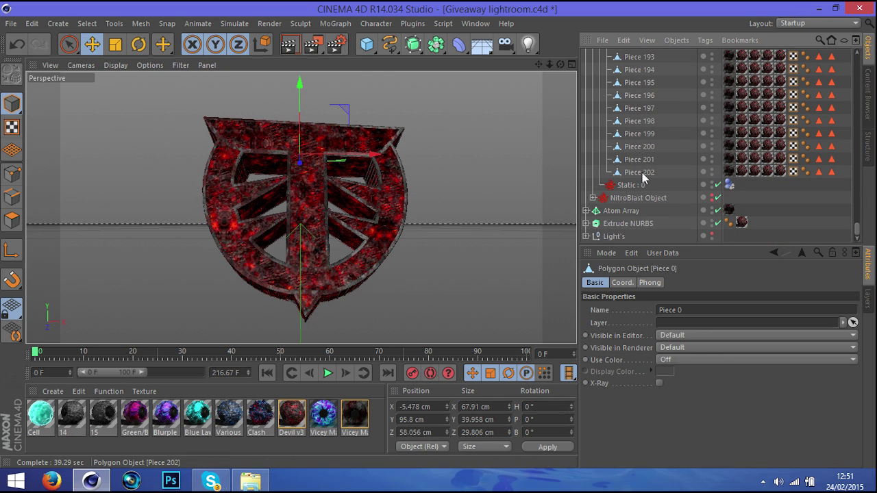
pyautogui.keyDown('shift'); pyautogui.click(642, 172); pyautogui.keyUp('shift')
# Step: Move the 203 pieces into Fracture and delete the emptied NitroBlast Extrude NURBS.1
pyautogui.scroll(20, 648, 174)
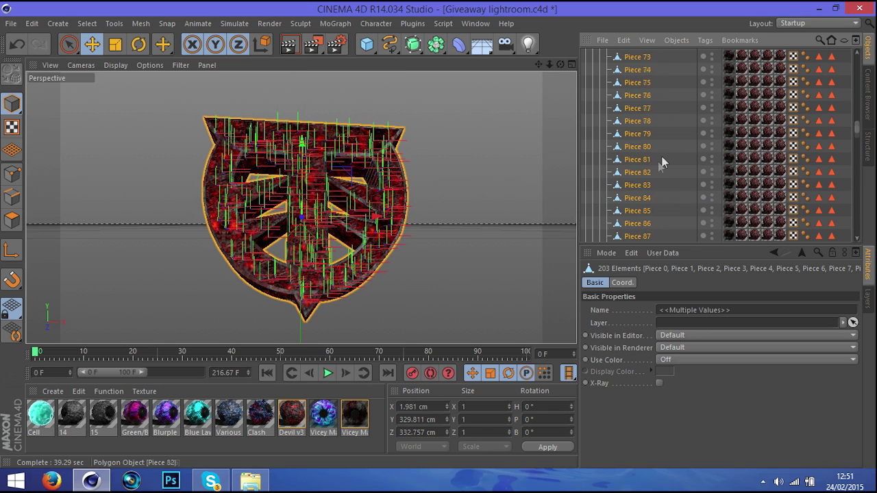
pyautogui.scroll(16, 662, 162)
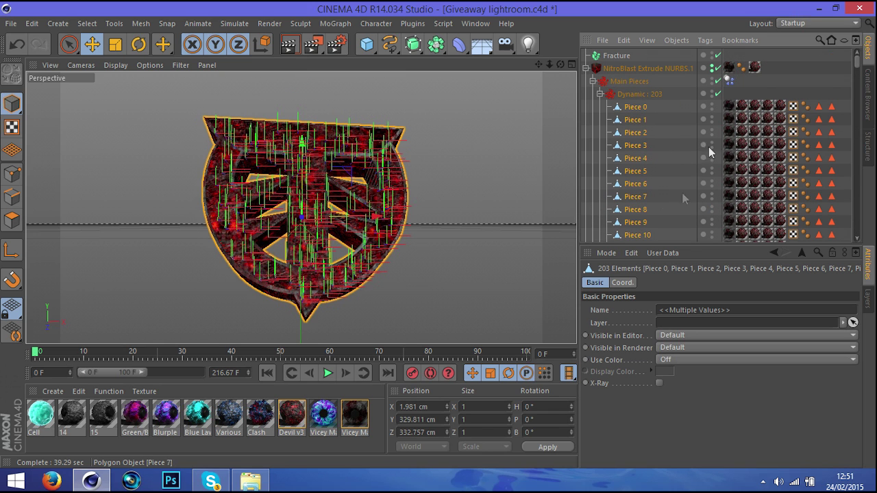
pyautogui.moveTo(633, 210); pyautogui.dragTo(610, 55)
pyautogui.click(586, 56)
pyautogui.click(652, 68)
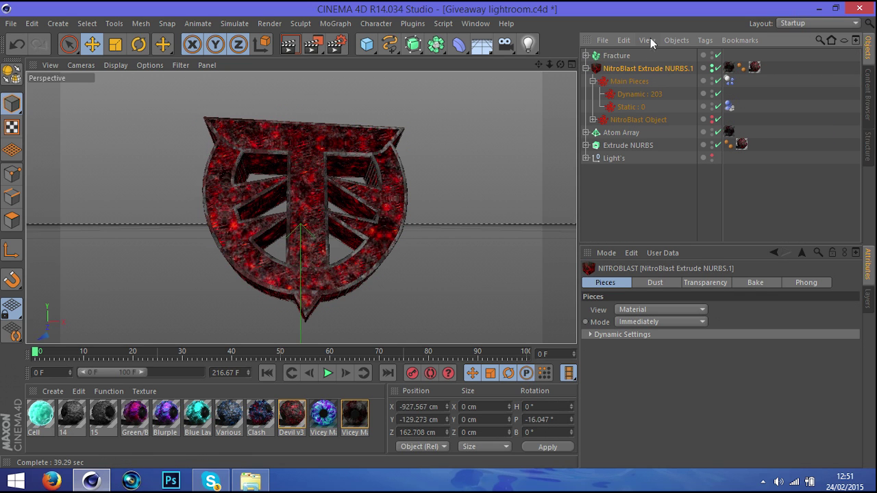
pyautogui.press('Delete')
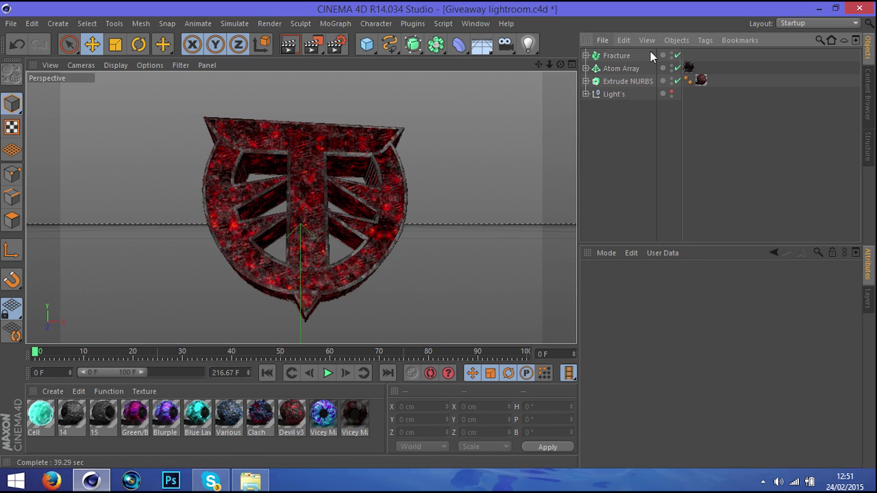
# Step: Add a Random effector to the Fracture object to scatter its pieces
pyautogui.click(615, 56)
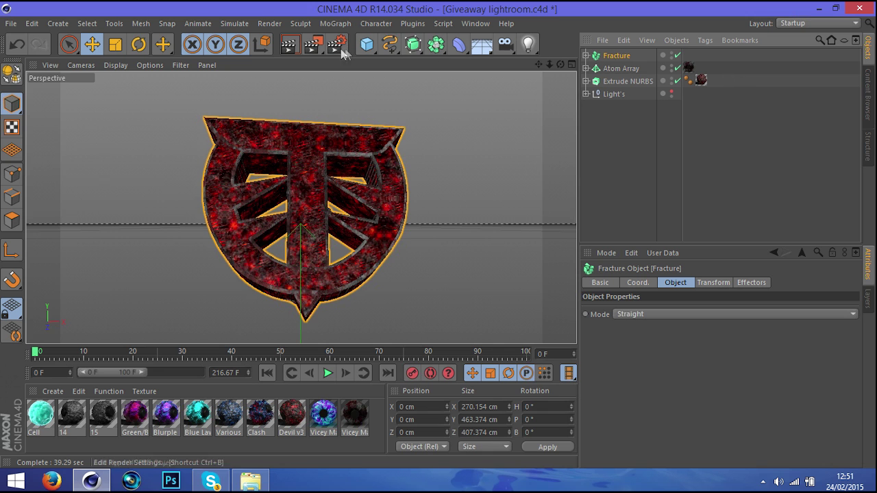
pyautogui.click(334, 24)
pyautogui.moveTo(343, 42)
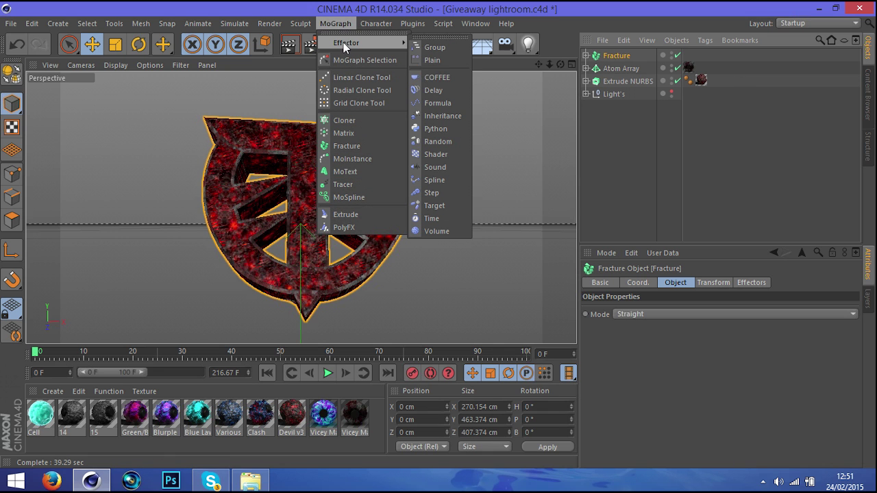
pyautogui.click(444, 141)
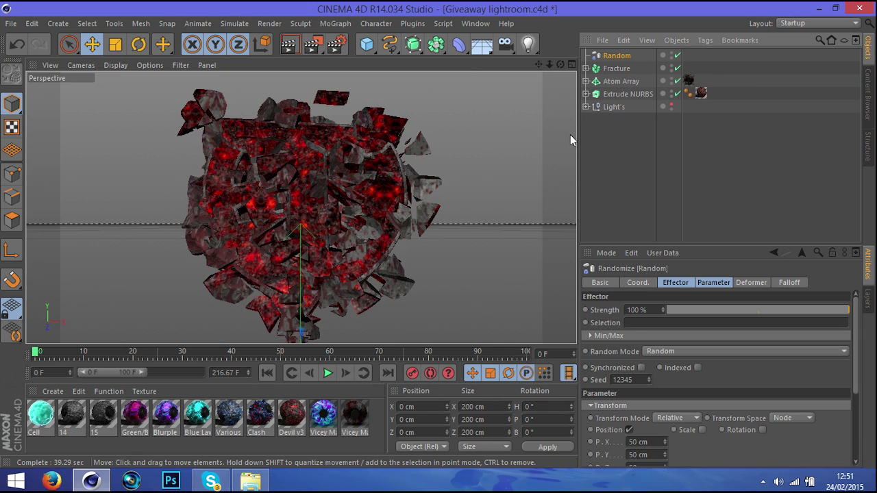
pyautogui.moveTo(560, 64)
pyautogui.mouseDown()
pyautogui.moveTo(500, 75)
pyautogui.moveTo(558, 65)
pyautogui.moveTo(549, 75)
pyautogui.moveTo(548, 65)
pyautogui.mouseUp()
# Step: Shift the Fracture object's axis along X in axis-edit mode, then deselect it
pyautogui.click(615, 69)
pyautogui.scroll(-5, 301, 207)
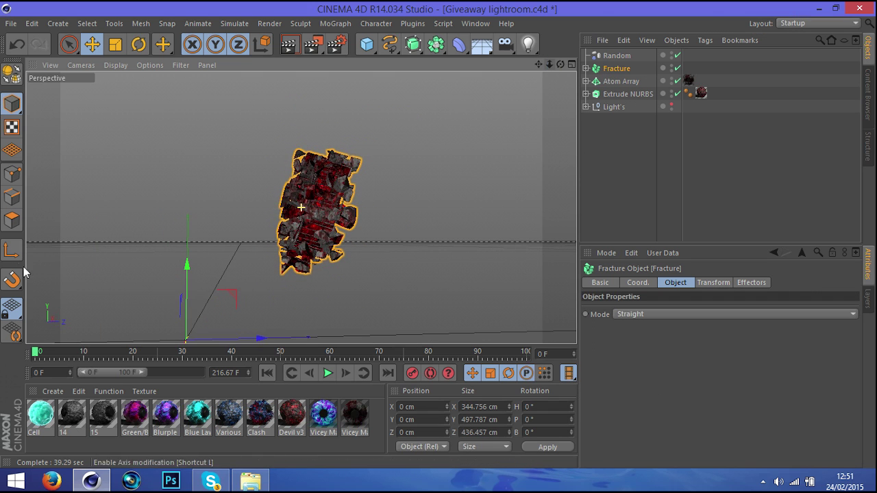
pyautogui.click(11, 251)
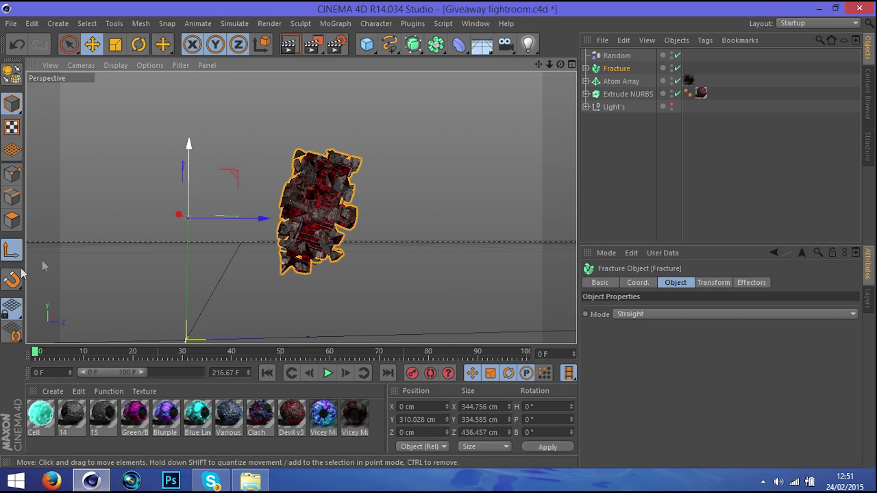
pyautogui.moveTo(548, 64); pyautogui.dragTo(514, 86)
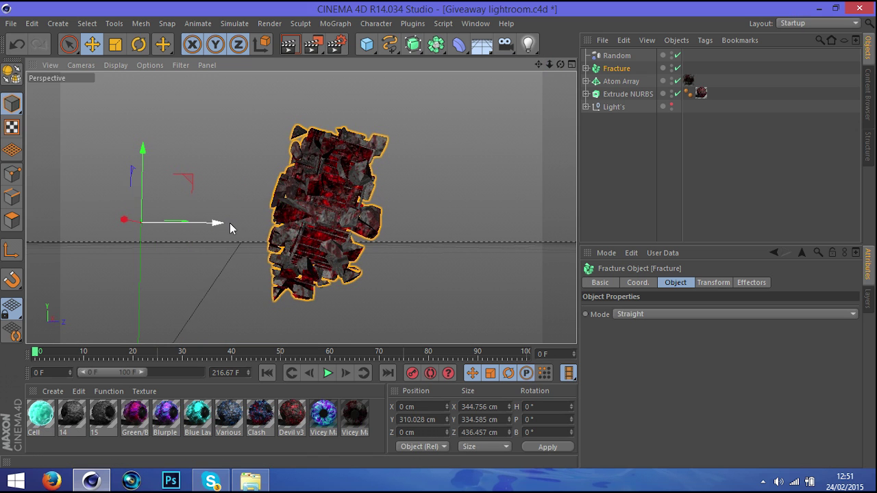
pyautogui.moveTo(230, 222); pyautogui.dragTo(253, 234)
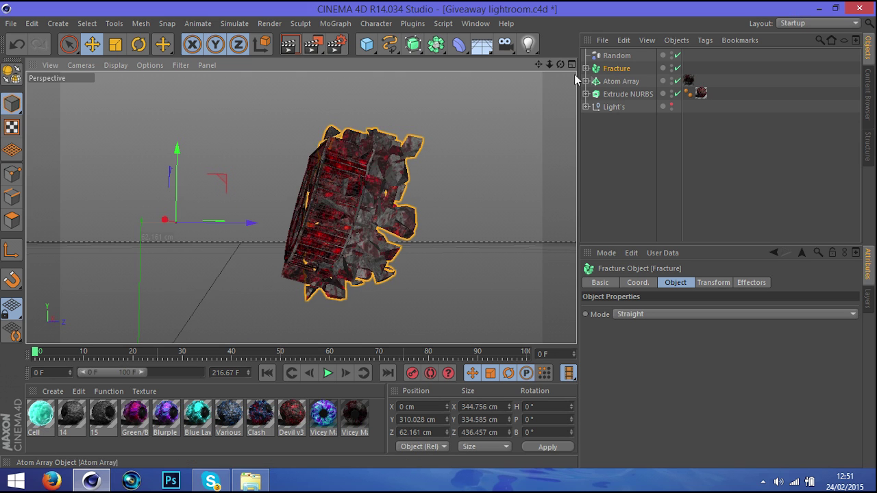
pyautogui.moveTo(560, 64)
pyautogui.mouseDown()
pyautogui.moveTo(572, 74)
pyautogui.moveTo(537, 65)
pyautogui.moveTo(560, 66)
pyautogui.mouseUp()
pyautogui.click(646, 121)
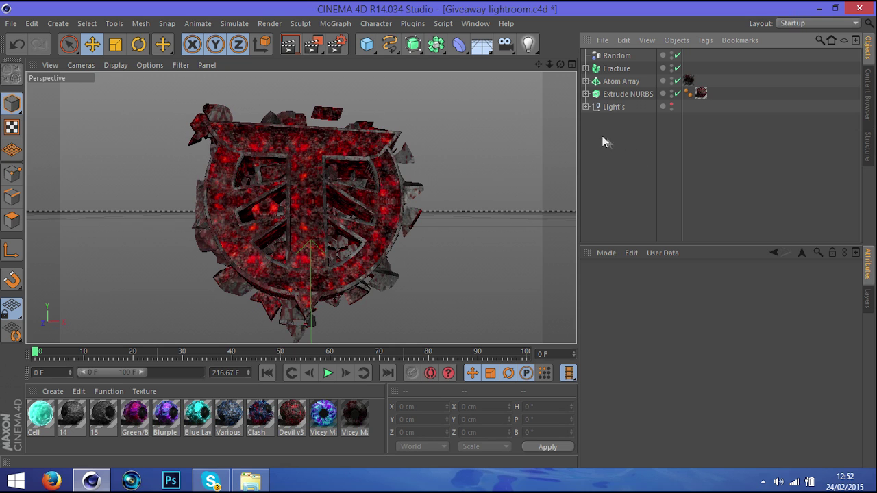
# Step: Set NitroBlast Main on the Extrude NURBS logo to 205 pieces at High quality
pyautogui.click(628, 94)
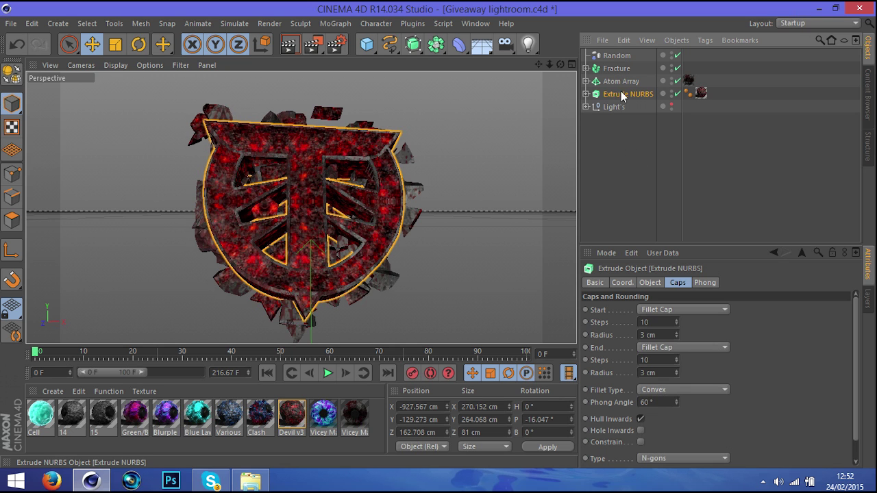
pyautogui.click(413, 23)
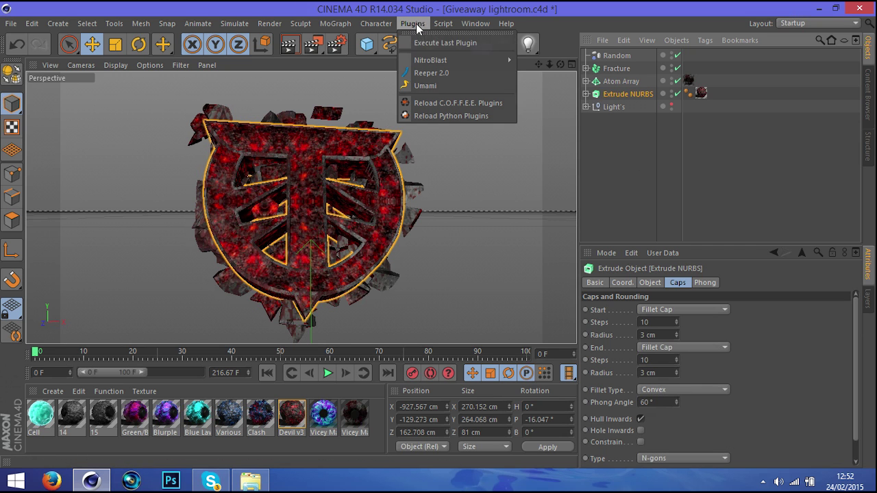
pyautogui.moveTo(439, 60)
pyautogui.click(547, 88)
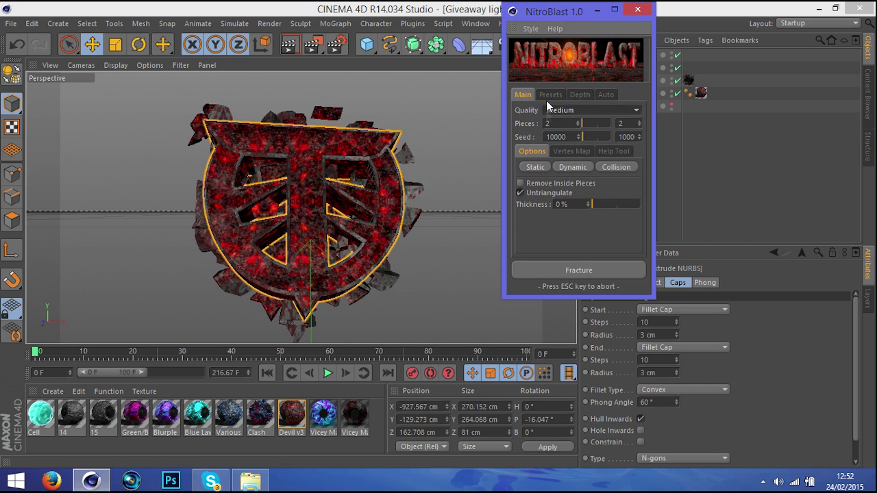
pyautogui.write('205')
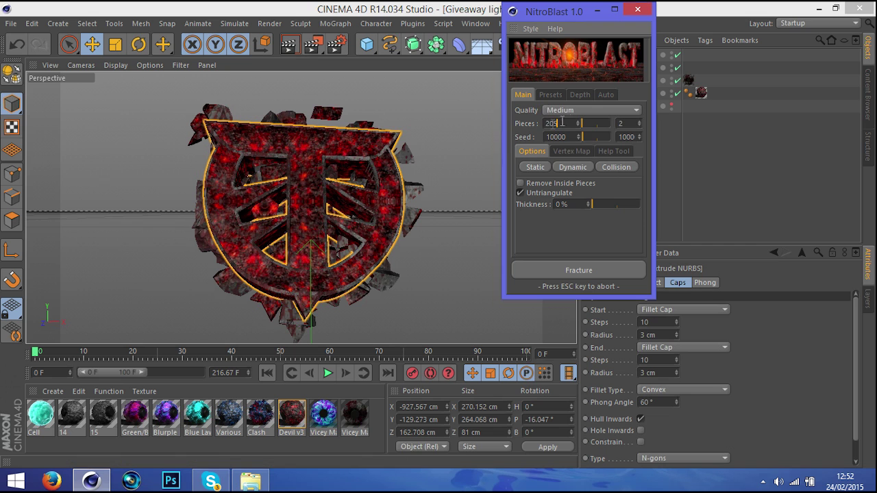
pyautogui.click(567, 109)
pyautogui.click(566, 160)
pyautogui.click(564, 110)
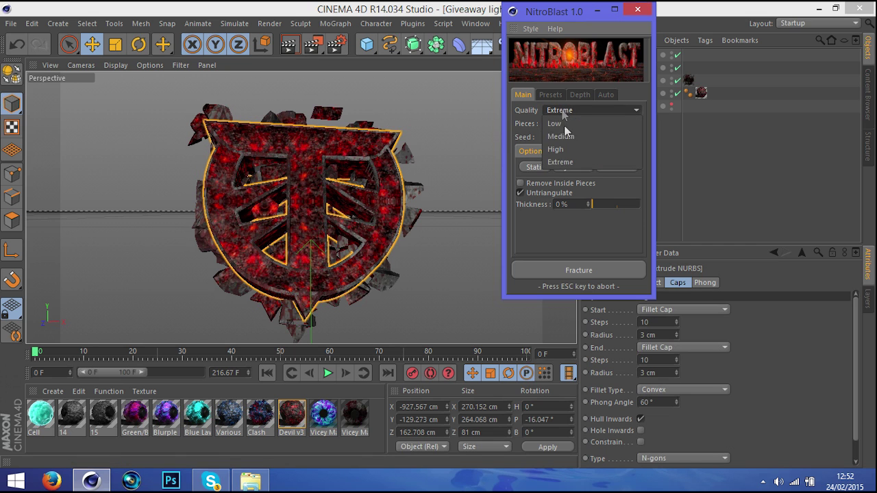
pyautogui.click(562, 149)
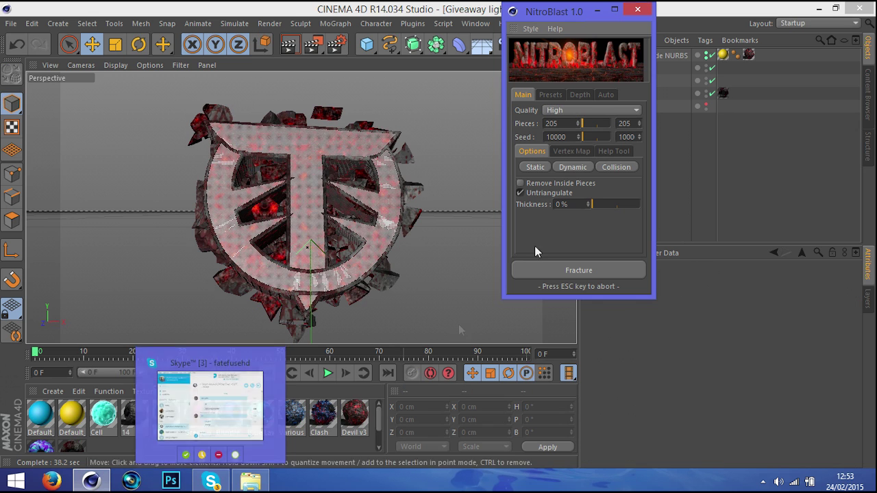
# Step: Replace the two Default materials with a seamless Vicey Material on the new NitroBlast object
pyautogui.click(635, 12)
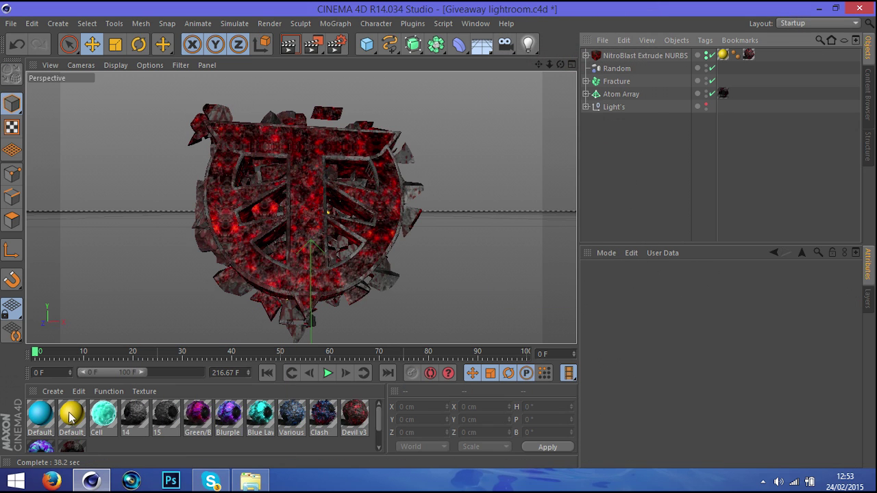
pyautogui.click(41, 424)
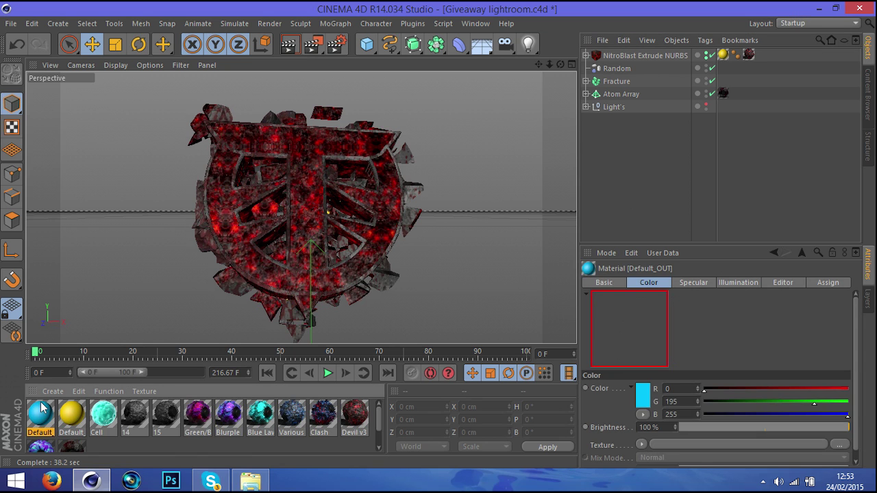
pyautogui.press('Delete')
pyautogui.click(40, 411)
pyautogui.press('Delete')
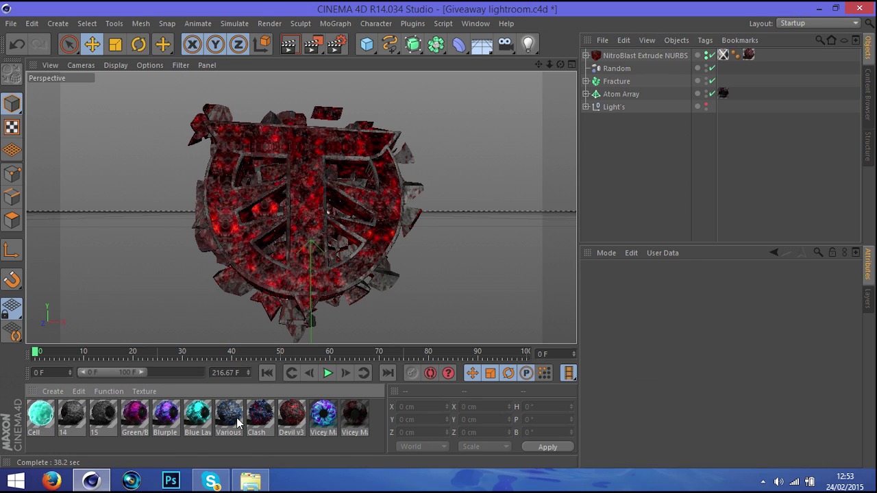
pyautogui.moveTo(345, 415); pyautogui.dragTo(725, 58)
pyautogui.click(659, 386)
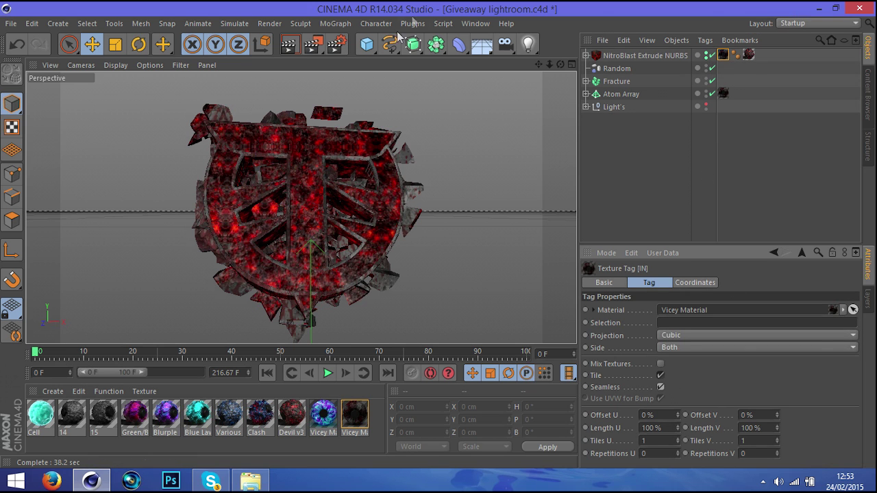
# Step: Add a second Fracture object and select NitroBlast's Piece 0 through Piece 202
pyautogui.click(330, 24)
pyautogui.click(367, 143)
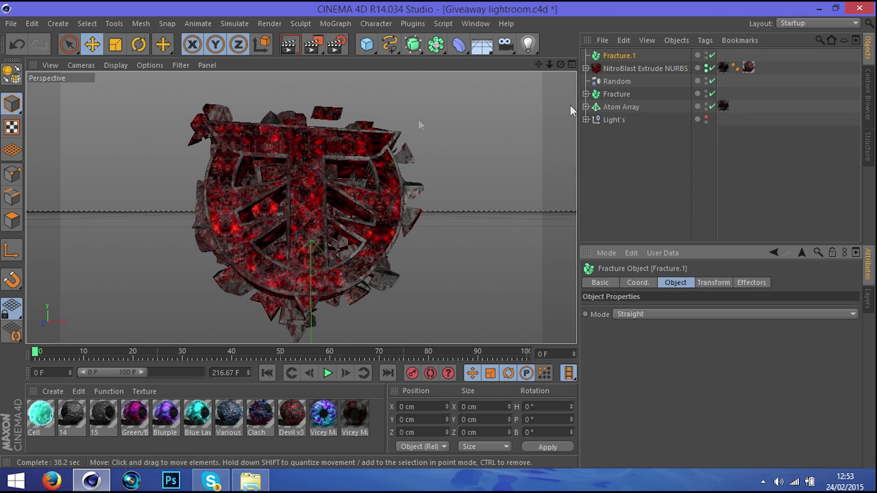
pyautogui.click(586, 68)
pyautogui.click(593, 81)
pyautogui.click(601, 94)
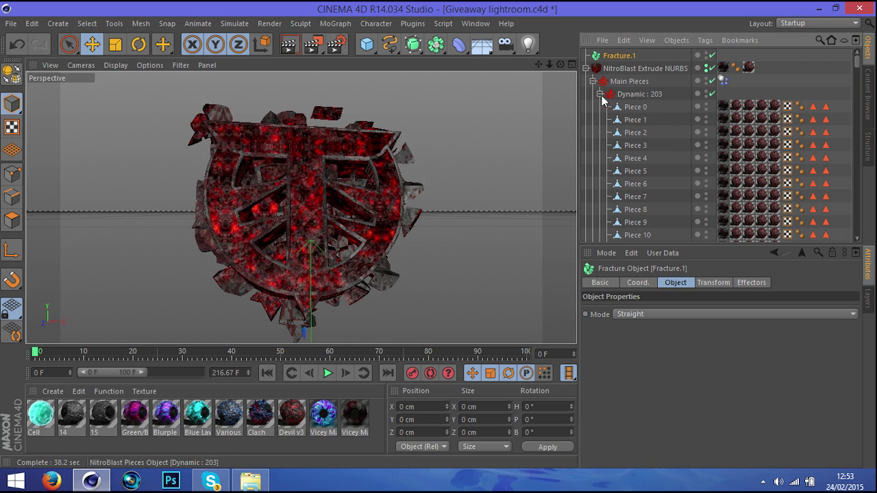
pyautogui.click(631, 110)
pyautogui.scroll(-20, 637, 157)
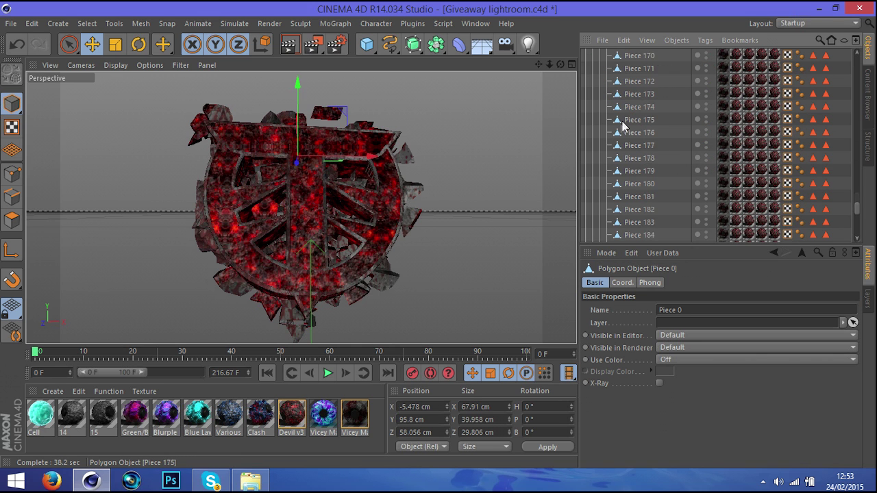
pyautogui.keyDown('shift'); pyautogui.click(637, 159); pyautogui.keyUp('shift')
pyautogui.scroll(20, 657, 163)
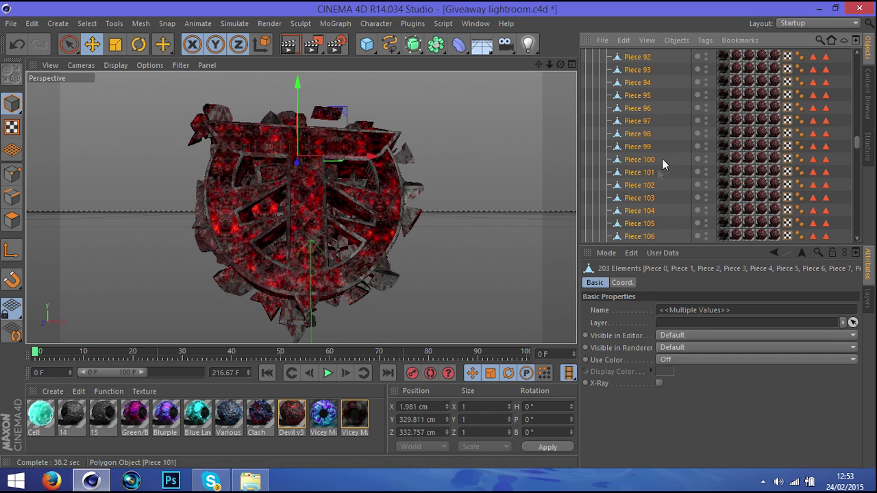
pyautogui.scroll(5, 638, 171)
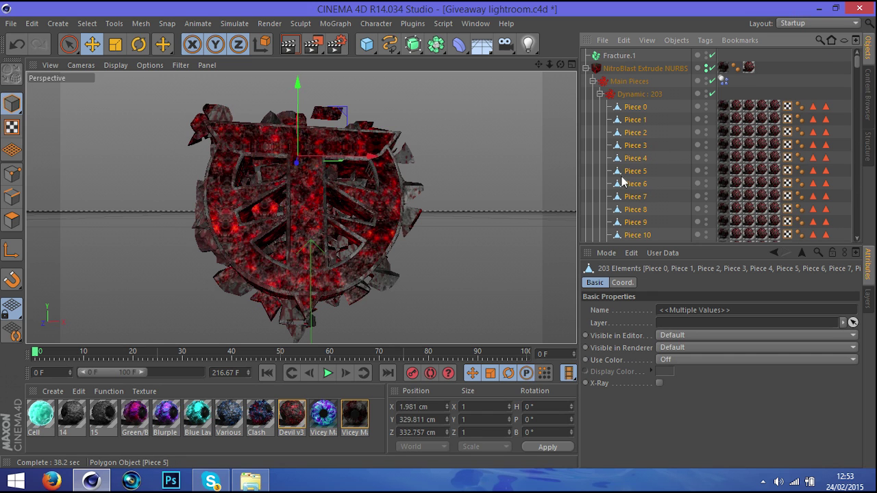
pyautogui.click(586, 55)
pyautogui.click(622, 69)
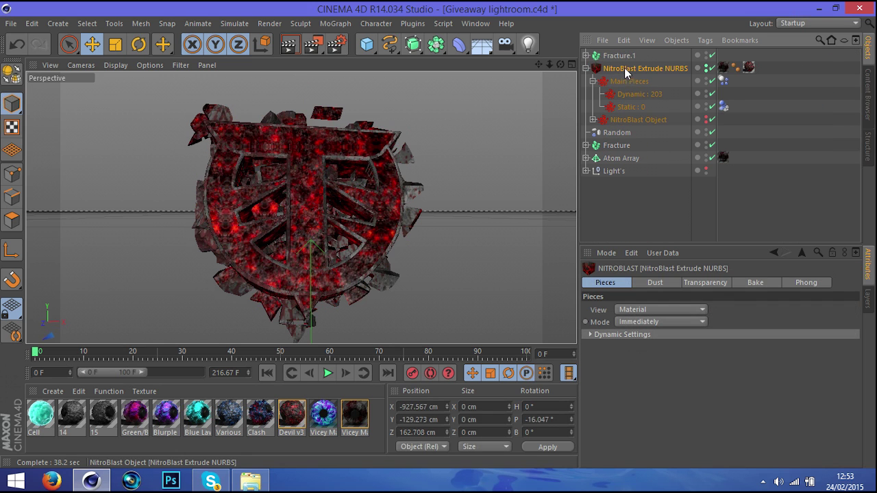
# Step: Delete NitroBlast Extrude NURBS and add a Random effector to Fracture.1
pyautogui.press('Delete')
pyautogui.click(617, 58)
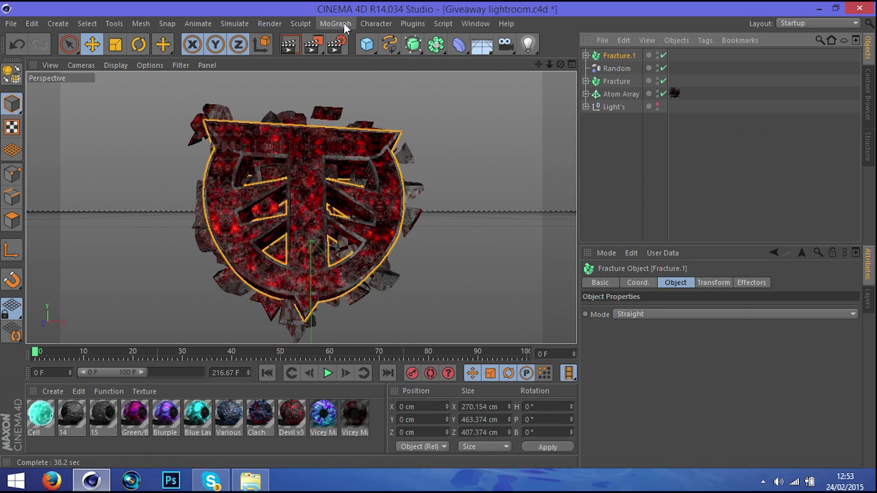
pyautogui.click(368, 23)
pyautogui.moveTo(335, 23)
pyautogui.moveTo(370, 42)
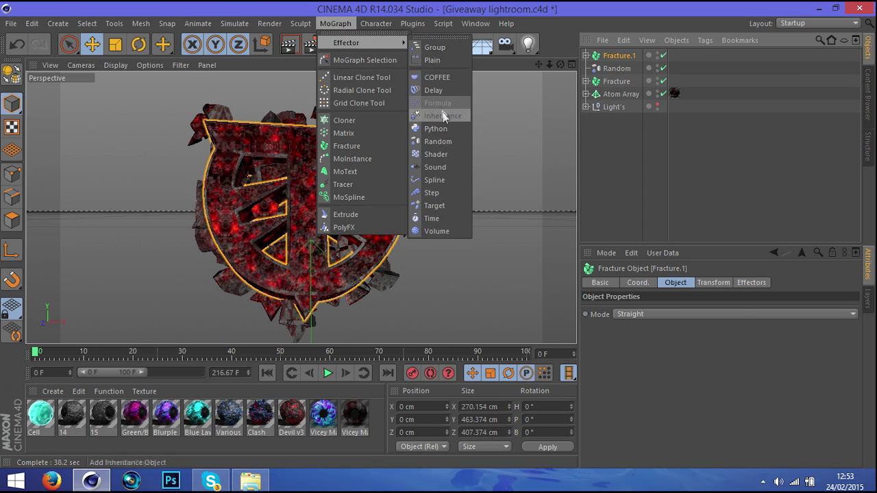
pyautogui.click(445, 141)
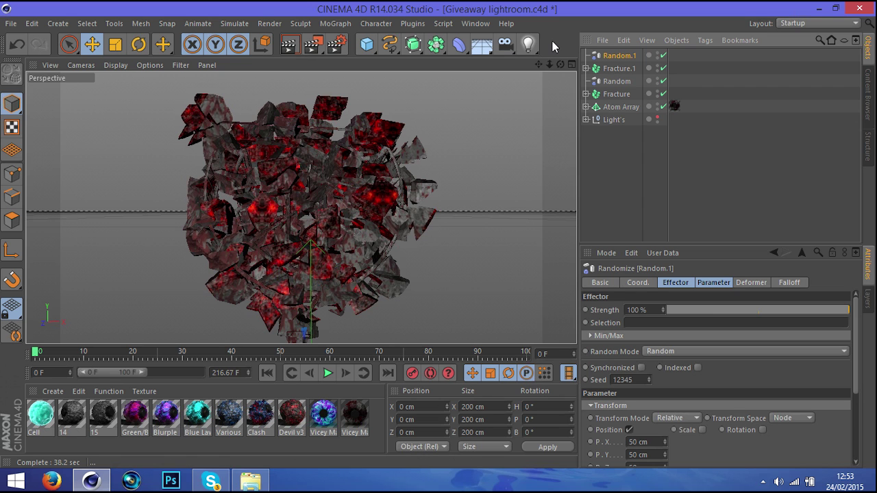
# Step: Set the Random.1 effector strength to 6% for a lightly cracked look
pyautogui.moveTo(694, 309); pyautogui.dragTo(679, 309)
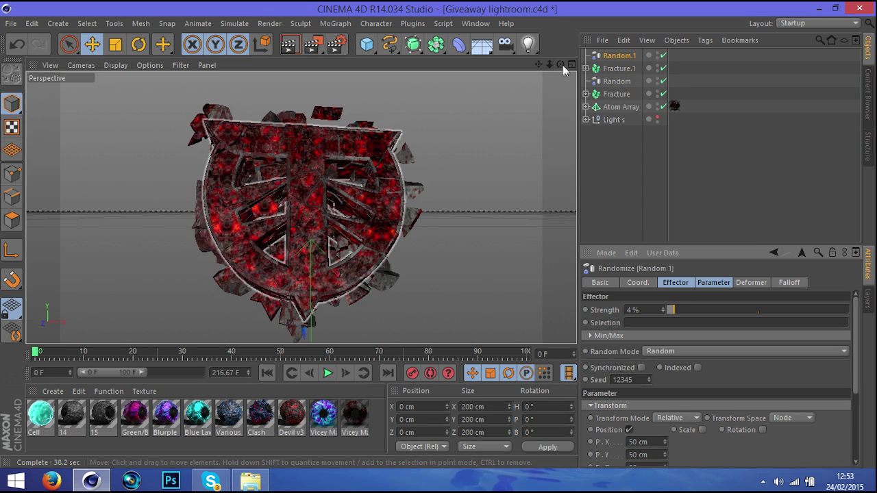
pyautogui.moveTo(560, 63)
pyautogui.mouseDown()
pyautogui.moveTo(541, 89)
pyautogui.moveTo(574, 72)
pyautogui.mouseUp()
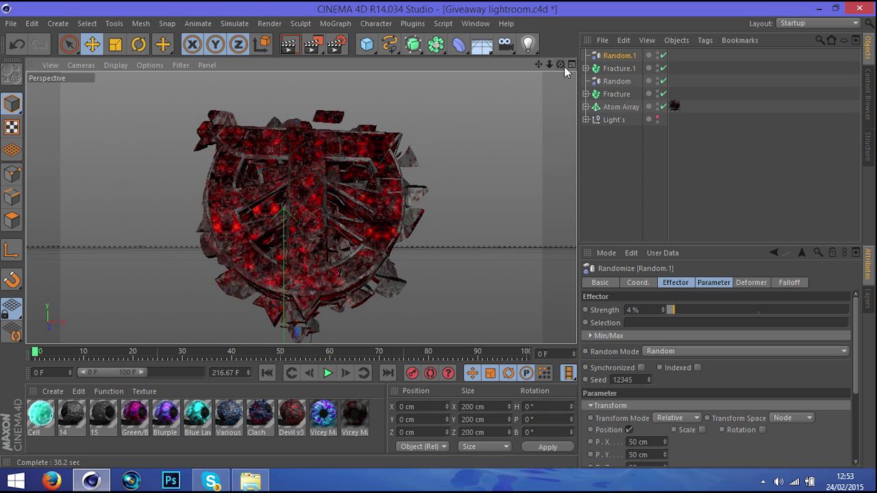
pyautogui.moveTo(538, 63); pyautogui.dragTo(542, 66)
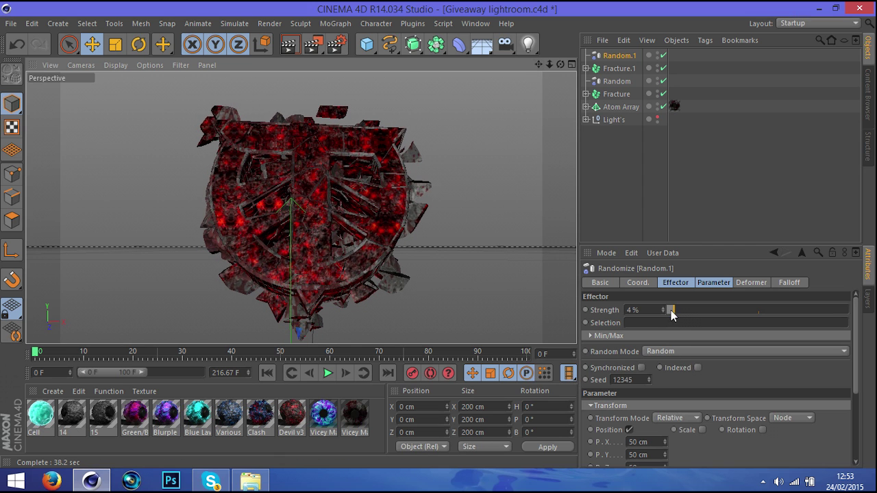
pyautogui.moveTo(672, 310); pyautogui.dragTo(679, 310)
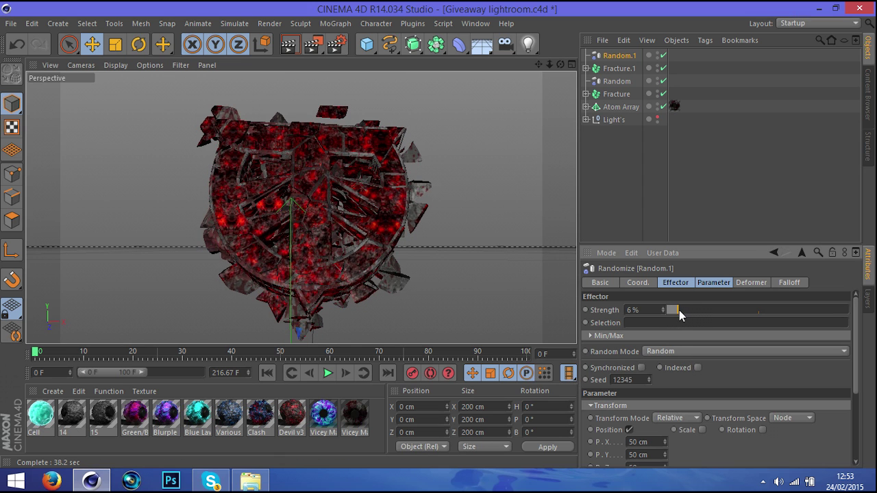
pyautogui.click(621, 200)
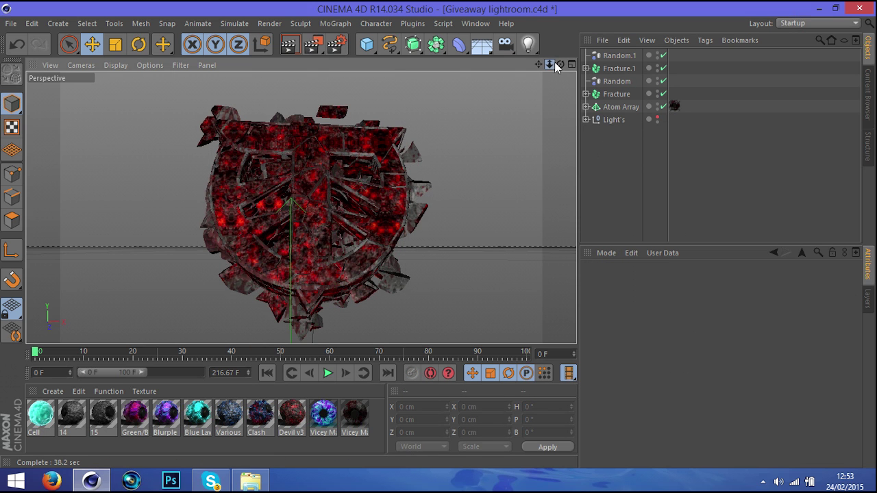
# Step: Set render anti-aliasing to Best with a Max Level of 4x4
pyautogui.click(337, 44)
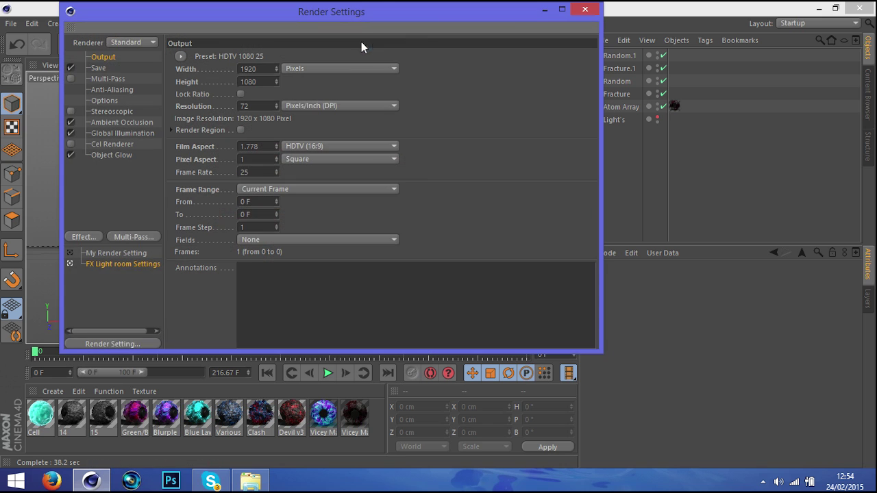
pyautogui.click(116, 90)
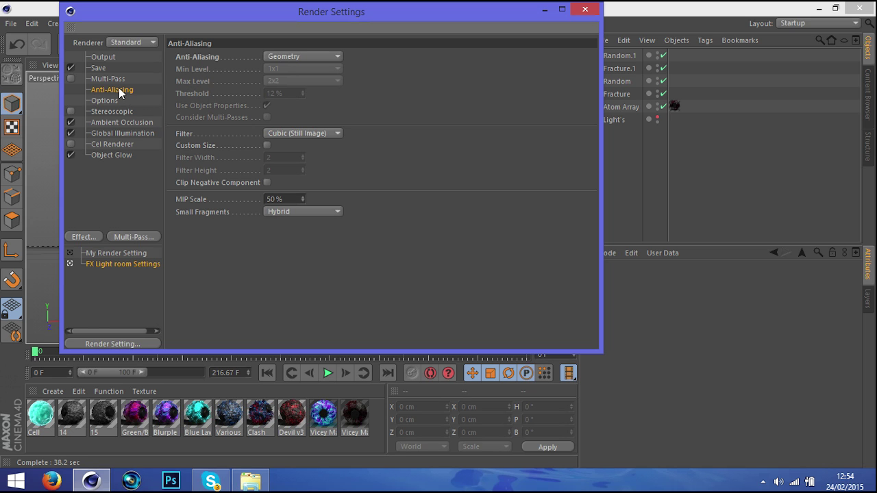
pyautogui.click(288, 58)
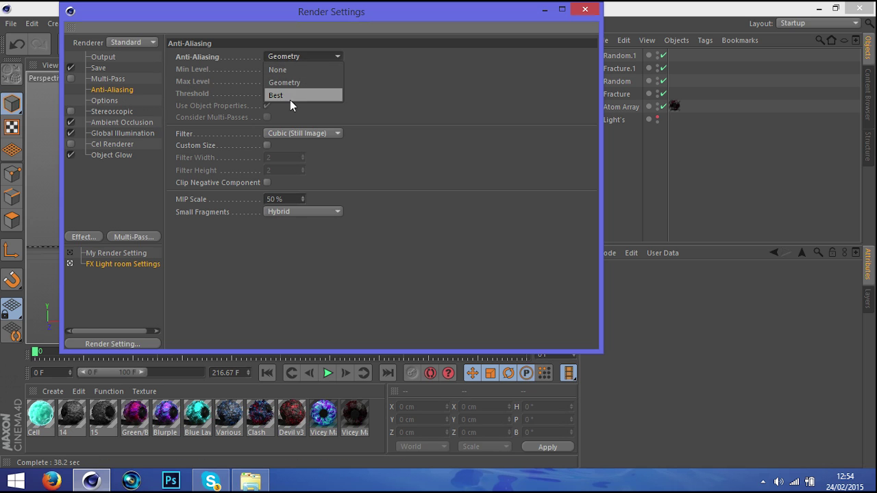
pyautogui.click(290, 96)
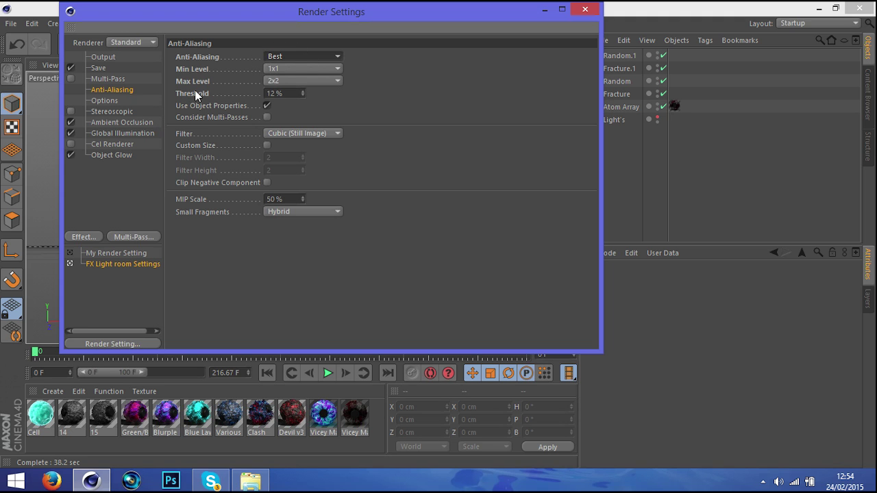
pyautogui.click(311, 80)
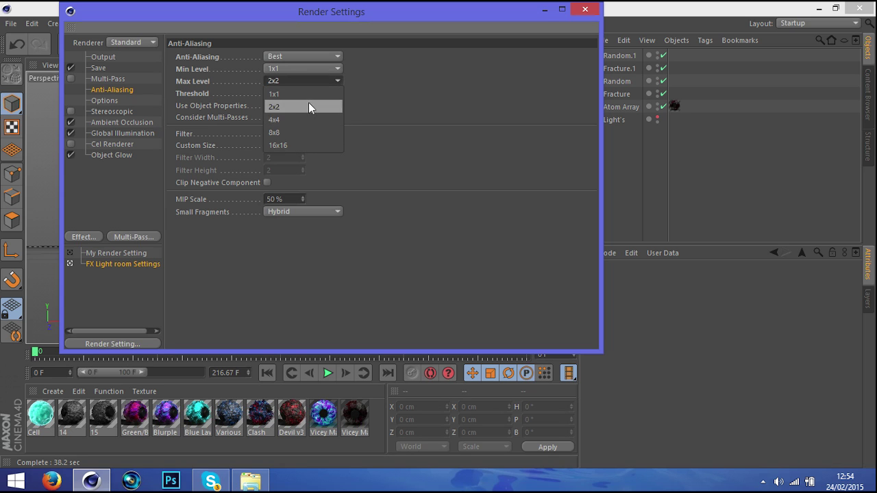
pyautogui.click(307, 120)
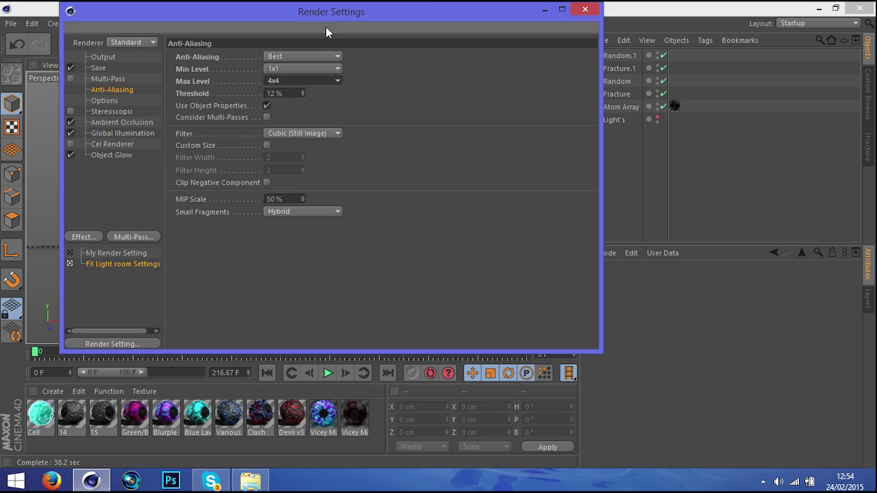
# Step: Set the render save path to a file named logo on the Desktop
pyautogui.click(99, 68)
pyautogui.click(581, 80)
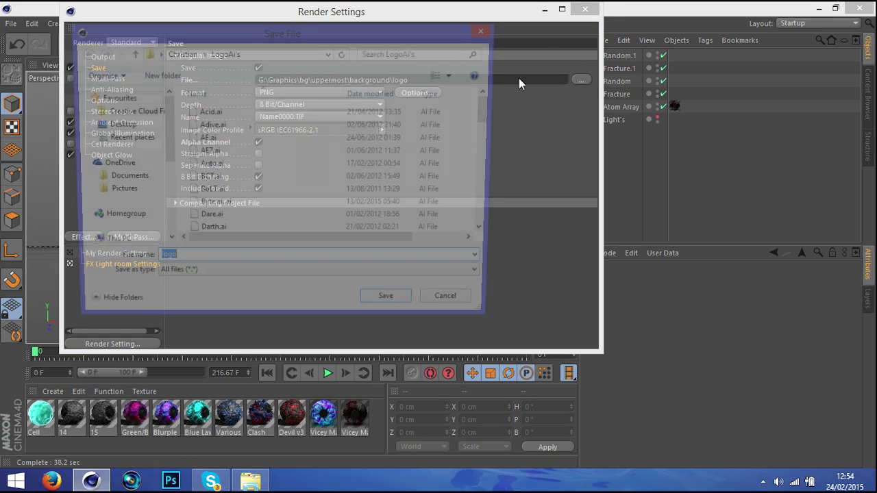
pyautogui.click(130, 124)
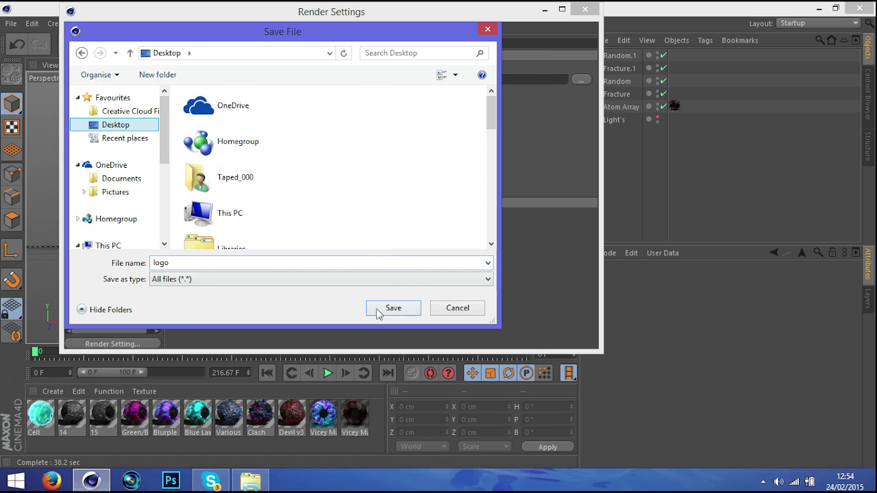
pyautogui.click(392, 307)
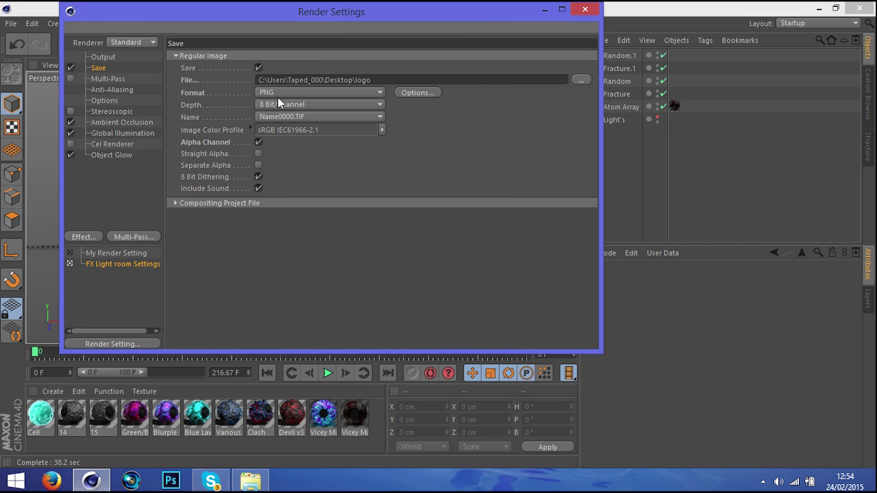
# Step: Keep PNG as the output format with Alpha Channel on, then close Render Settings
pyautogui.click(274, 93)
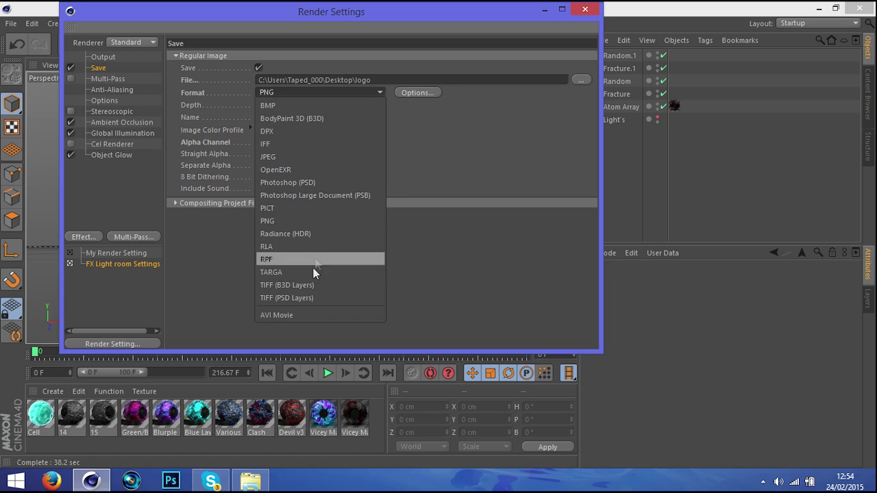
pyautogui.click(419, 154)
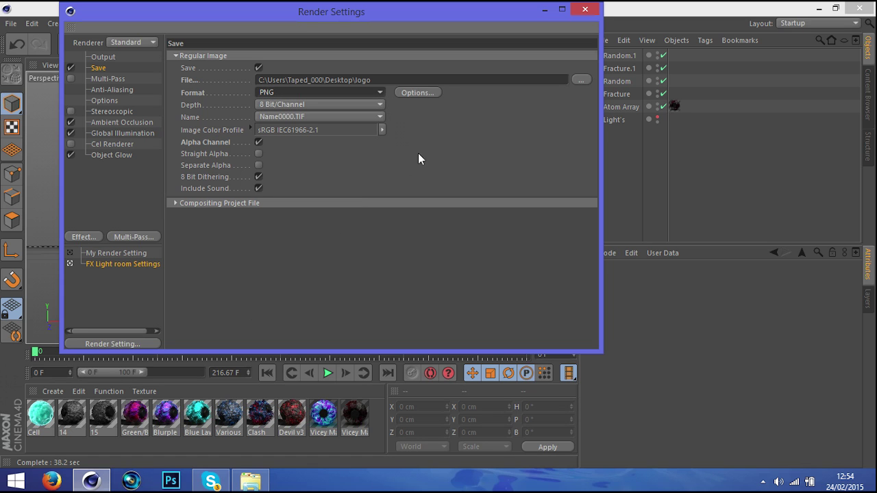
pyautogui.click(258, 143)
pyautogui.click(260, 143)
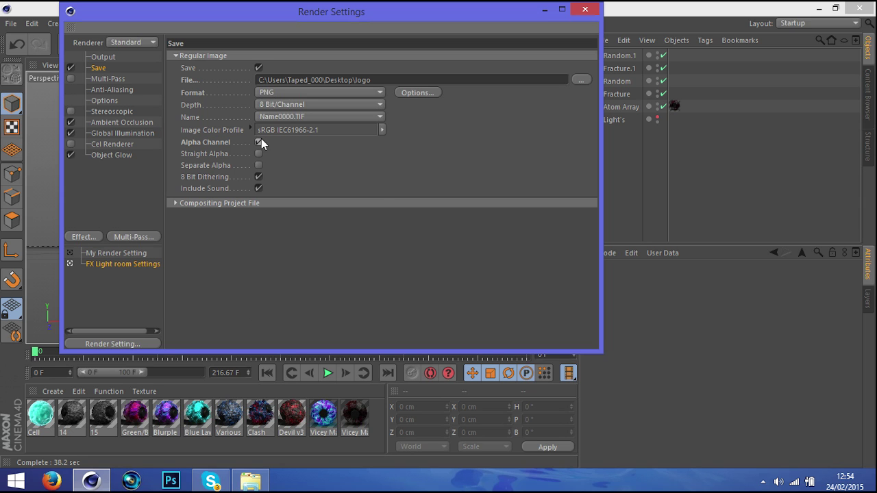
pyautogui.click(259, 141)
pyautogui.click(273, 93)
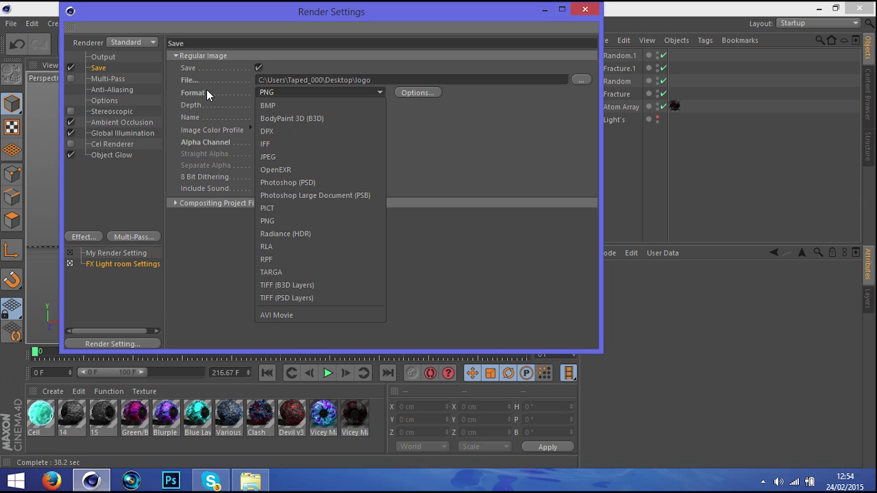
pyautogui.click(315, 156)
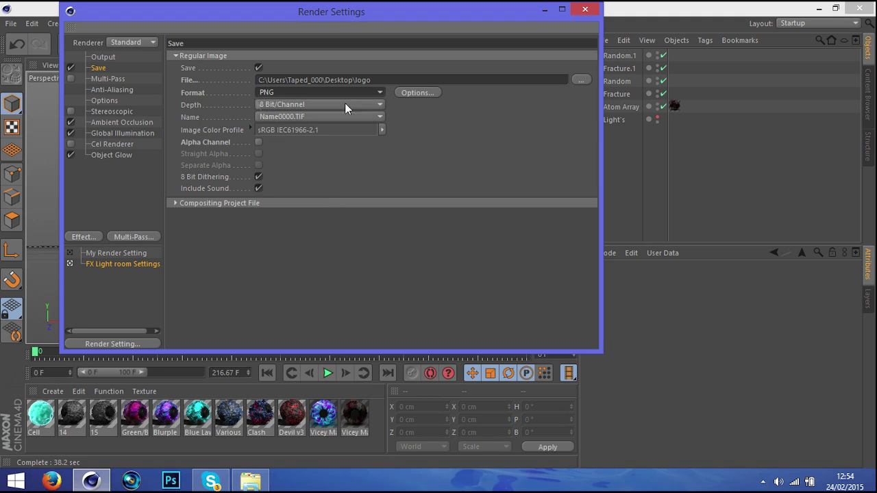
pyautogui.click(259, 142)
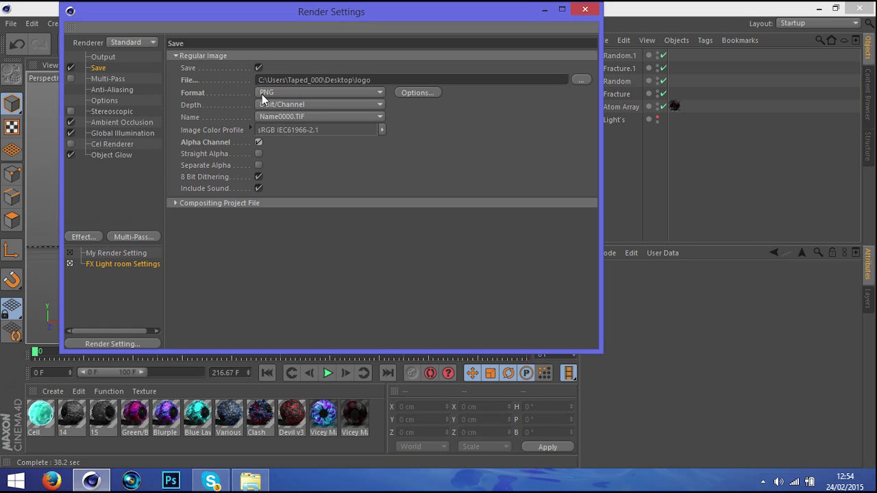
pyautogui.click(584, 9)
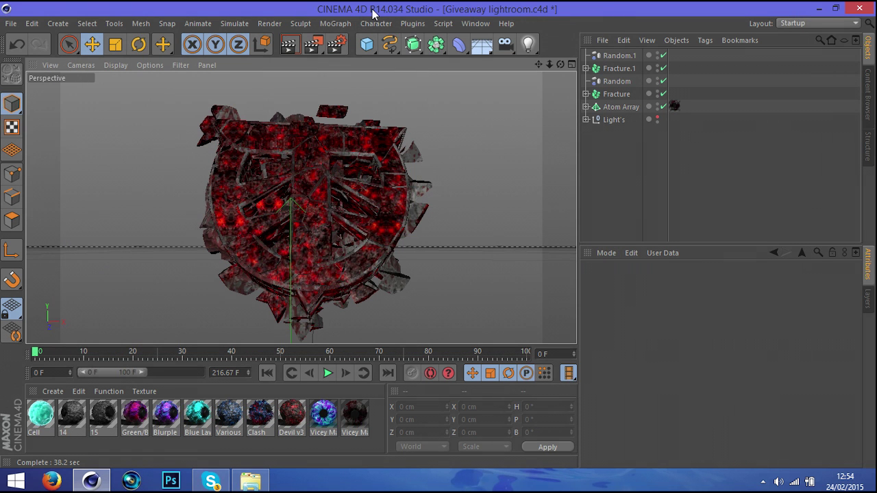